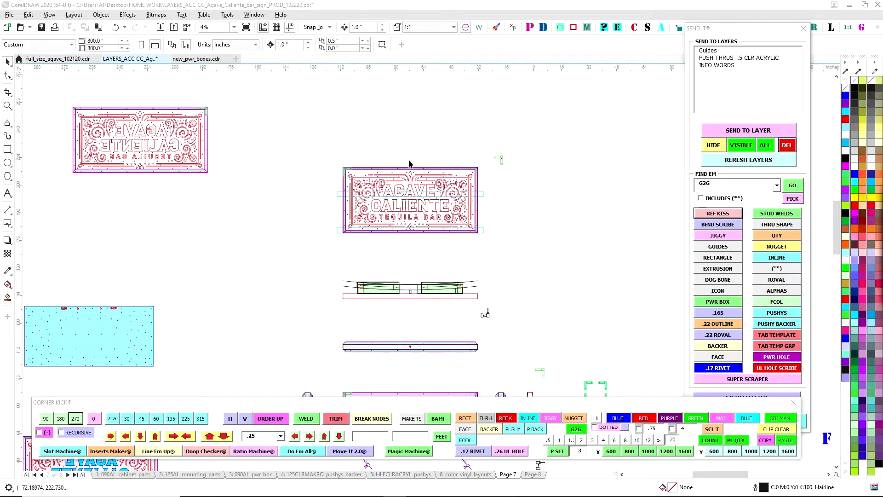
Examine the sign face layout and the mounting drawings beneath it on Page 7
{"action": "left_click_drag", "start_coordinate": [410, 166], "coordinate": [376, 181]}
{"action": "scroll", "coordinate": [427, 230], "scroll_direction": "up", "scroll_amount": 2}
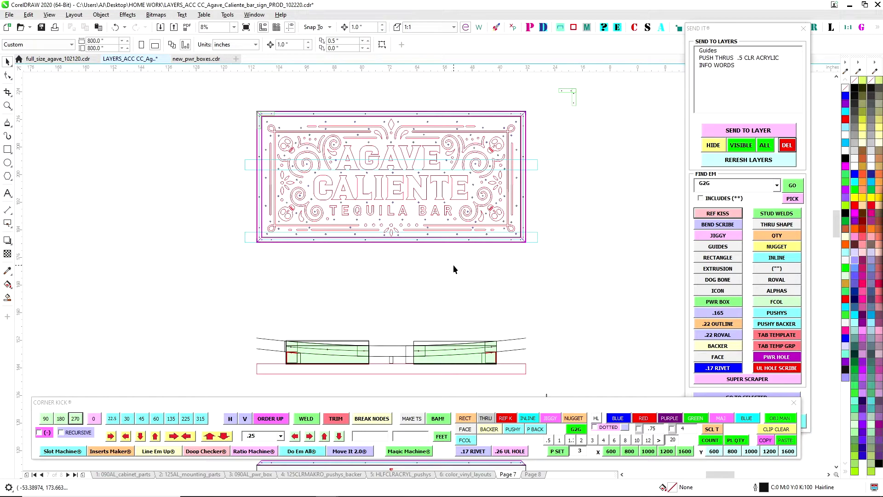
{"action": "left_click_drag", "start_coordinate": [452, 266], "coordinate": [397, 270]}
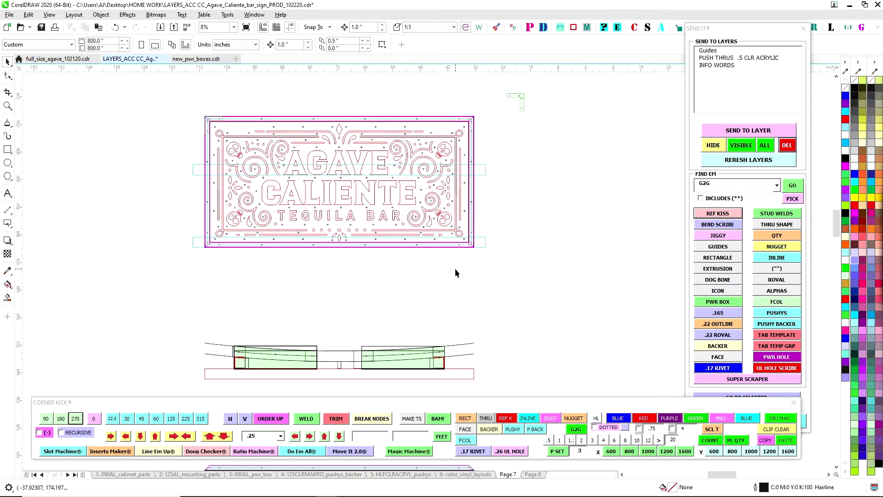
{"action": "left_click_drag", "start_coordinate": [455, 268], "coordinate": [520, 243]}
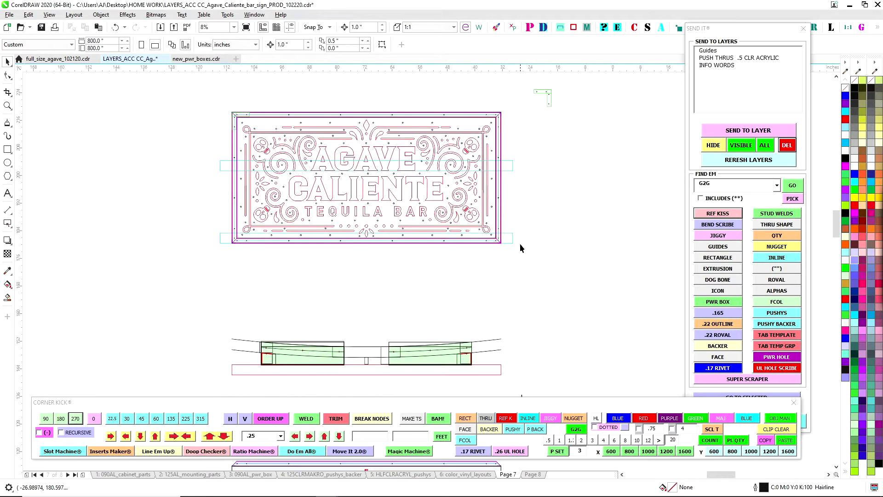
{"action": "scroll", "coordinate": [431, 272], "scroll_direction": "down", "scroll_amount": 2}
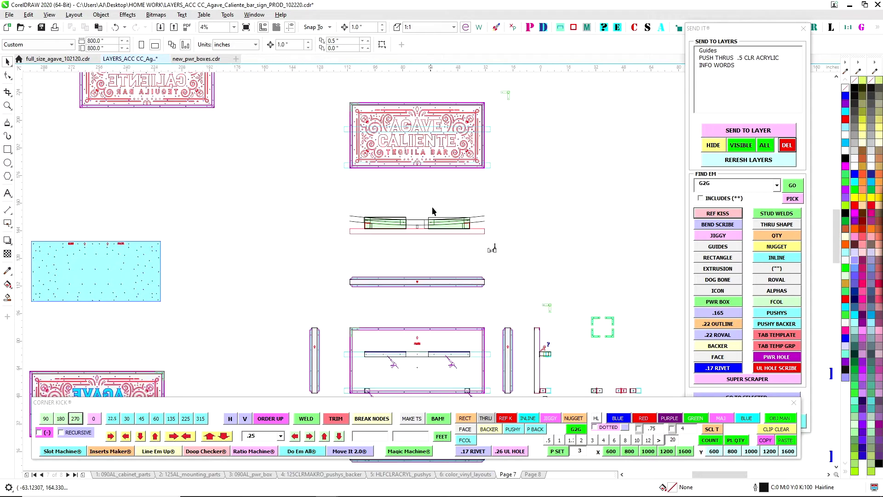
{"action": "left_click_drag", "start_coordinate": [426, 279], "coordinate": [552, 184]}
Open the 090AL_cabinet_parts page and examine the mirrored sign face and the cabinet back panel
{"action": "left_click", "coordinate": [125, 474]}
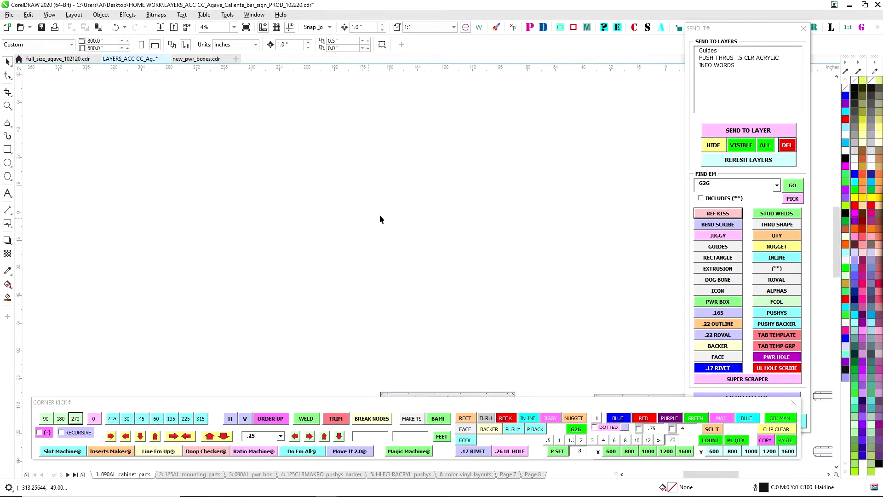
{"action": "left_click_drag", "start_coordinate": [393, 237], "coordinate": [319, 126]}
{"action": "scroll", "coordinate": [356, 198], "scroll_direction": "down", "scroll_amount": 1}
{"action": "left_click_drag", "start_coordinate": [381, 240], "coordinate": [357, 189]}
{"action": "scroll", "coordinate": [337, 202], "scroll_direction": "up", "scroll_amount": 1}
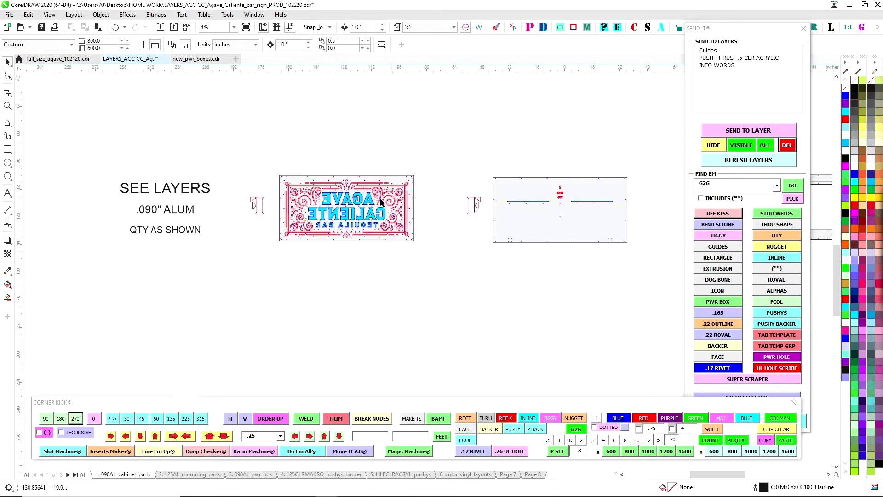
{"action": "scroll", "coordinate": [380, 202], "scroll_direction": "up", "scroll_amount": 1}
{"action": "left_click_drag", "start_coordinate": [540, 212], "coordinate": [193, 231]}
{"action": "left_click_drag", "start_coordinate": [467, 154], "coordinate": [317, 153]}
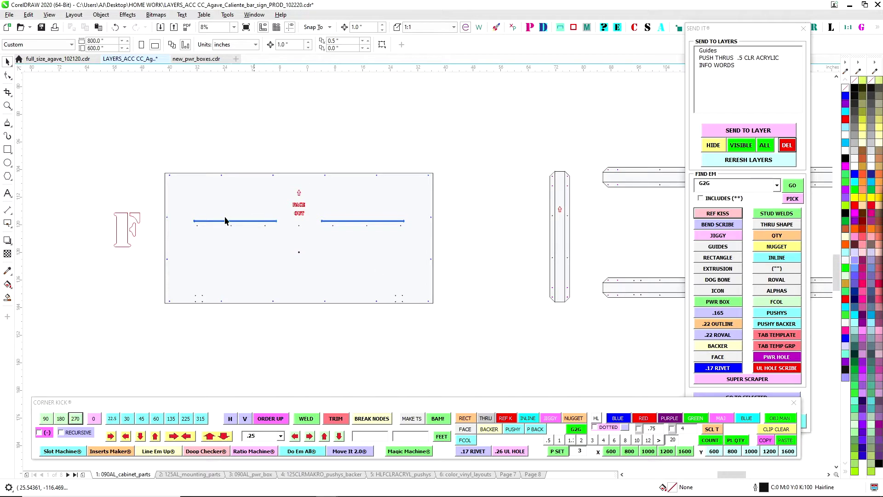
Examine the cabinet's side, top and bottom returns and the green corner brackets on the cabinet parts page
{"action": "left_click_drag", "start_coordinate": [440, 239], "coordinate": [378, 245]}
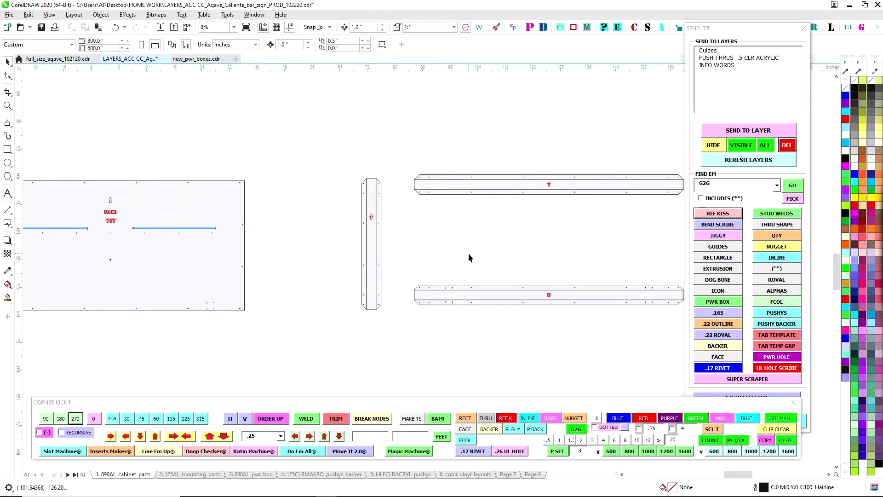
{"action": "scroll", "coordinate": [468, 253], "scroll_direction": "down", "scroll_amount": 1}
{"action": "left_click_drag", "start_coordinate": [472, 258], "coordinate": [373, 256]}
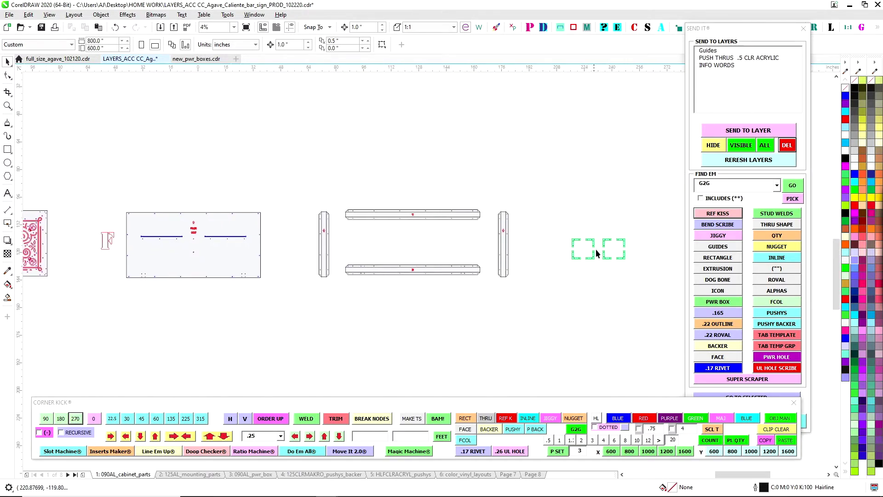
{"action": "scroll", "coordinate": [588, 235], "scroll_direction": "up", "scroll_amount": 1}
{"action": "scroll", "coordinate": [306, 259], "scroll_direction": "down", "scroll_amount": 1}
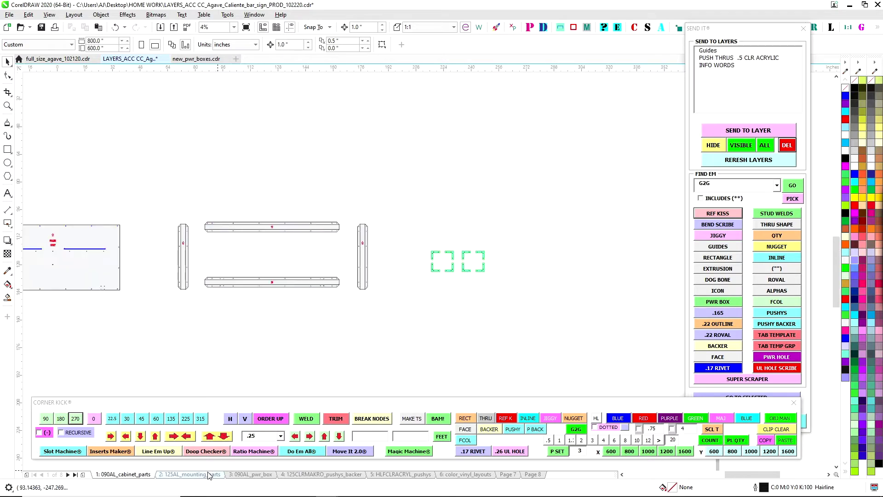
{"action": "left_click_drag", "start_coordinate": [313, 357], "coordinate": [535, 298]}
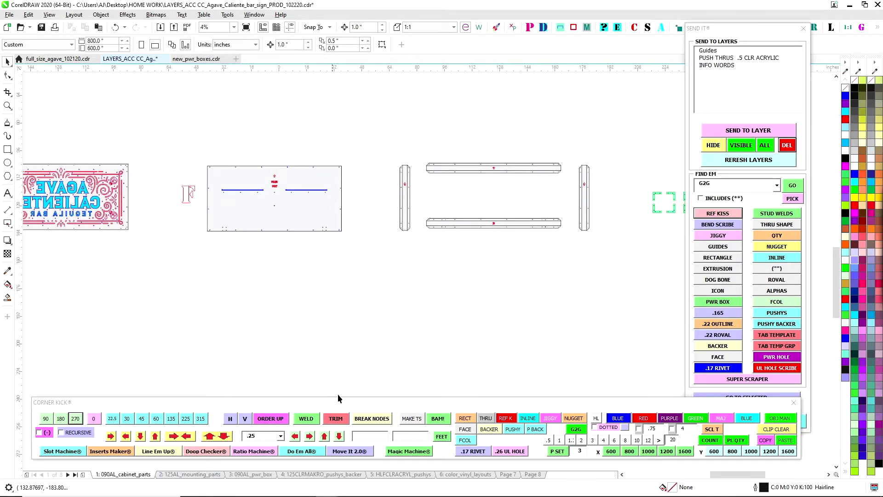
Open the 125AL_mounting_parts page and inspect the long mounting bracket and the four small brackets
{"action": "left_click", "coordinate": [193, 474]}
{"action": "scroll", "coordinate": [307, 250], "scroll_direction": "up", "scroll_amount": 1}
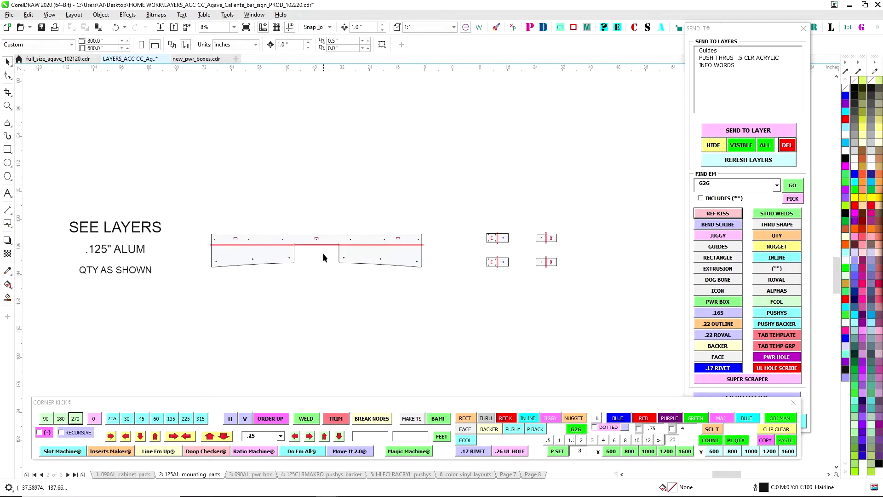
{"action": "scroll", "coordinate": [501, 252], "scroll_direction": "up", "scroll_amount": 1}
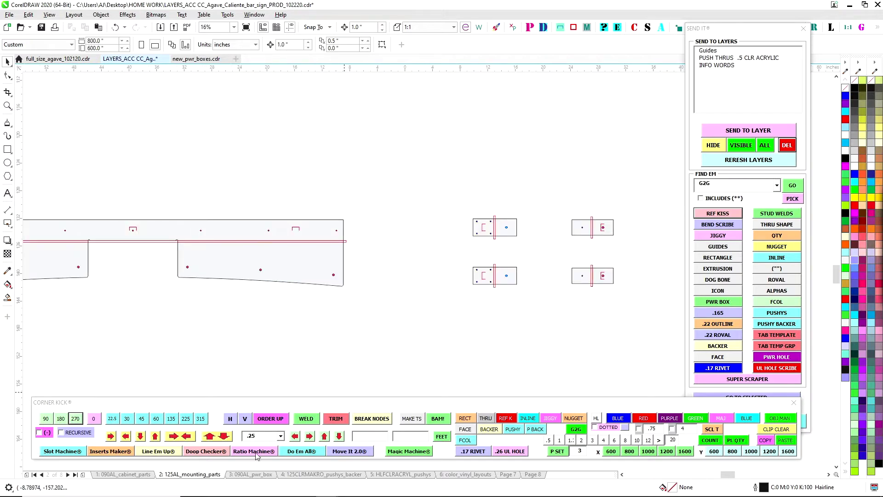
Open the 090AL_pwr_box page and review the power box parts
{"action": "left_click", "coordinate": [252, 474]}
{"action": "scroll", "coordinate": [404, 318], "scroll_direction": "down", "scroll_amount": 1}
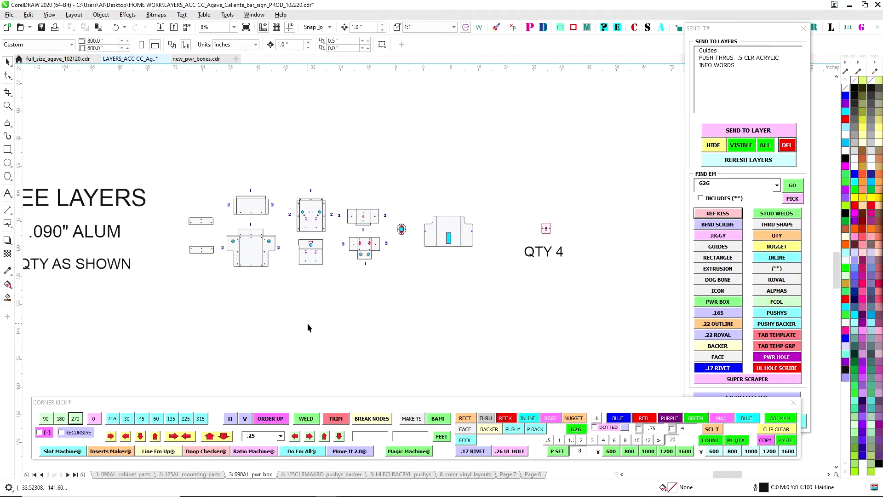
{"action": "left_click_drag", "start_coordinate": [304, 325], "coordinate": [440, 340]}
{"action": "left_click_drag", "start_coordinate": [494, 336], "coordinate": [407, 338]}
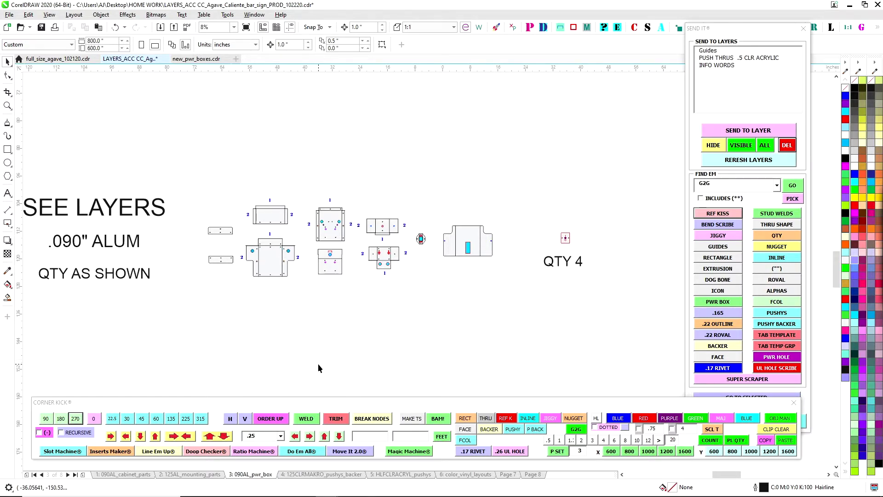
Select and inspect the small holed plate above the QTY 4 label on the power box page
{"action": "scroll", "coordinate": [589, 339], "scroll_direction": "up", "scroll_amount": 2}
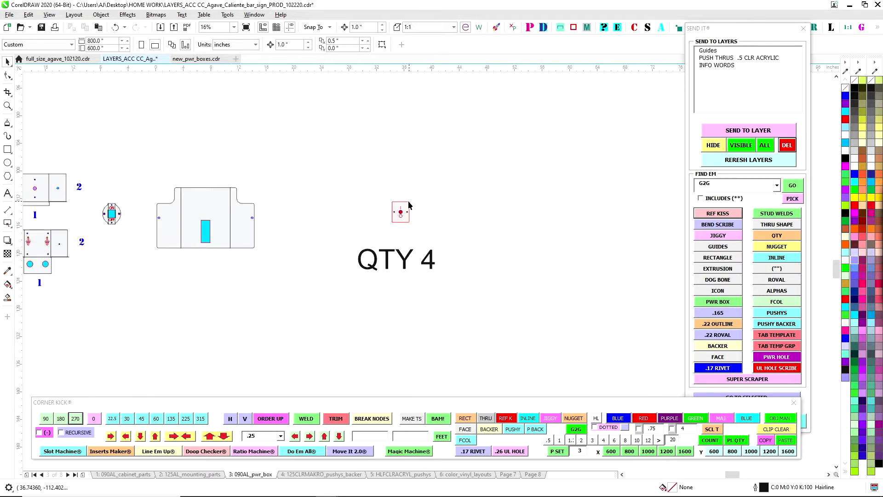
{"action": "left_click_drag", "start_coordinate": [365, 184], "coordinate": [450, 239]}
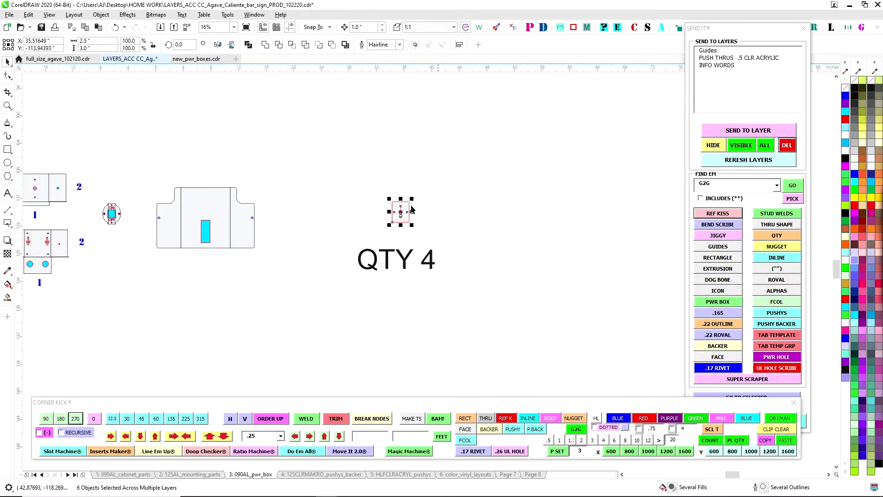
{"action": "left_click", "coordinate": [467, 296]}
{"action": "scroll", "coordinate": [402, 217], "scroll_direction": "up", "scroll_amount": 4}
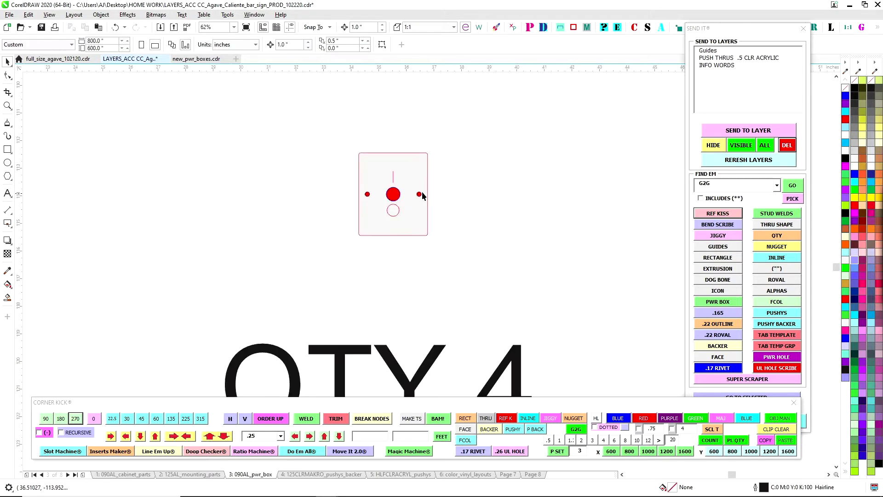
{"action": "scroll", "coordinate": [373, 247], "scroll_direction": "down", "scroll_amount": 1}
{"action": "left_click_drag", "start_coordinate": [380, 265], "coordinate": [448, 283]}
{"action": "scroll", "coordinate": [425, 254], "scroll_direction": "down", "scroll_amount": 1}
{"action": "left_click_drag", "start_coordinate": [428, 231], "coordinate": [507, 281]}
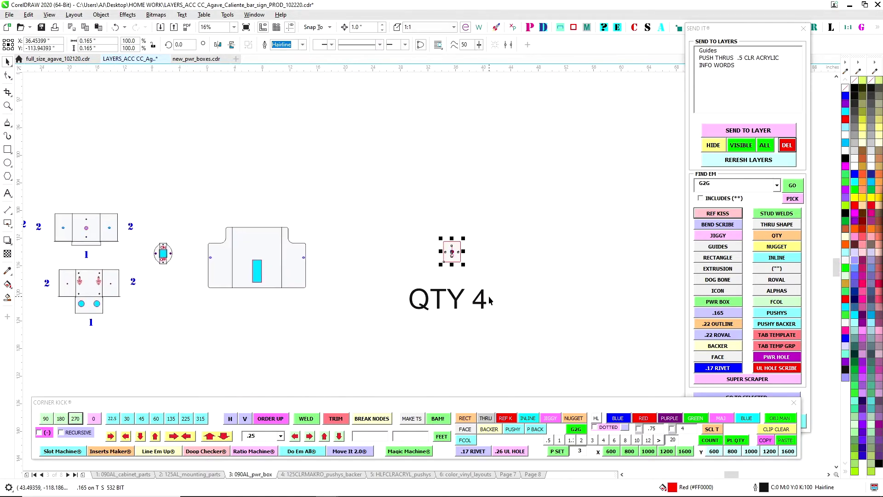
{"action": "left_click_drag", "start_coordinate": [497, 352], "coordinate": [500, 342]}
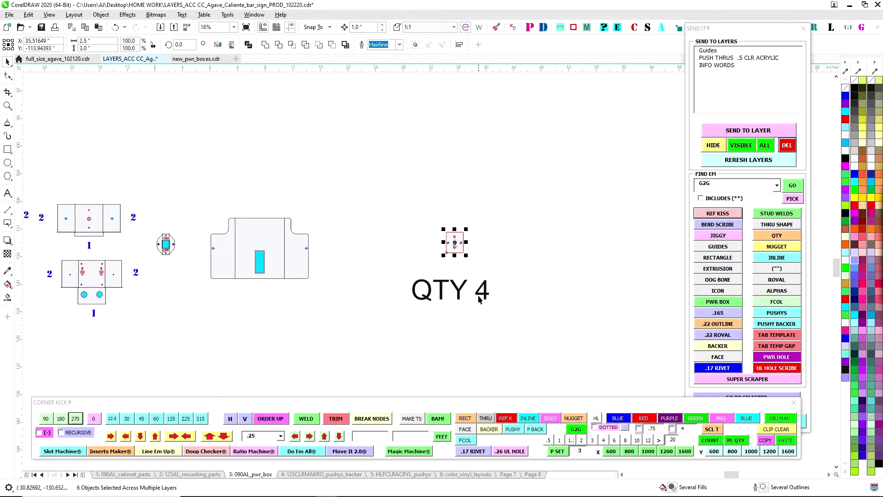
{"action": "scroll", "coordinate": [405, 369], "scroll_direction": "down", "scroll_amount": 3}
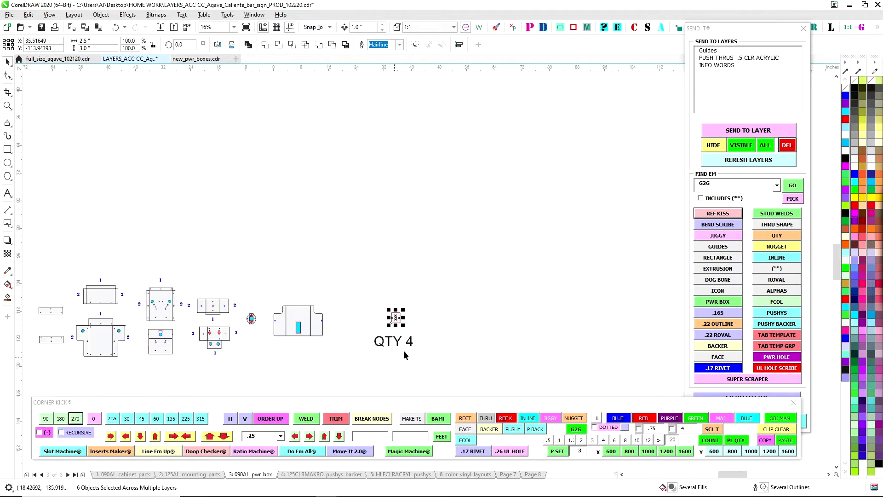
{"action": "left_click", "coordinate": [443, 330]}
Open the 125CLRMAKRO_pushys_backer page and review the clear Makrolon backer panel
{"action": "left_click", "coordinate": [345, 474]}
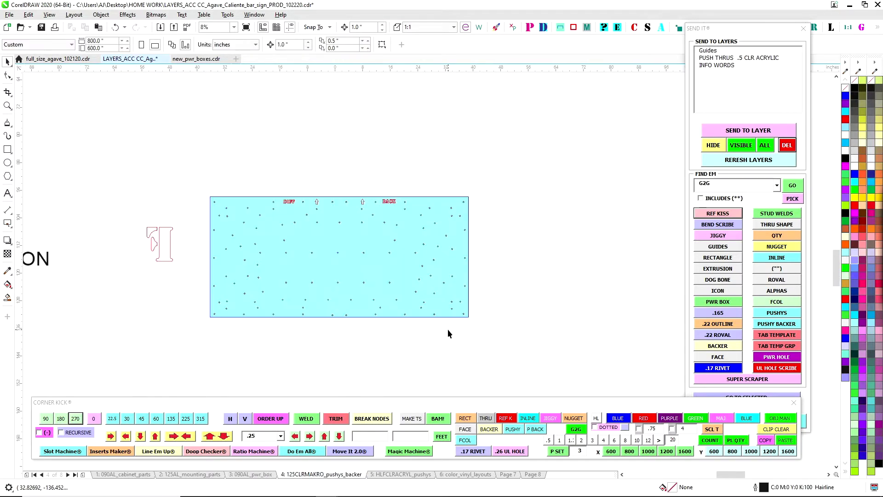
{"action": "left_click_drag", "start_coordinate": [502, 345], "coordinate": [547, 341]}
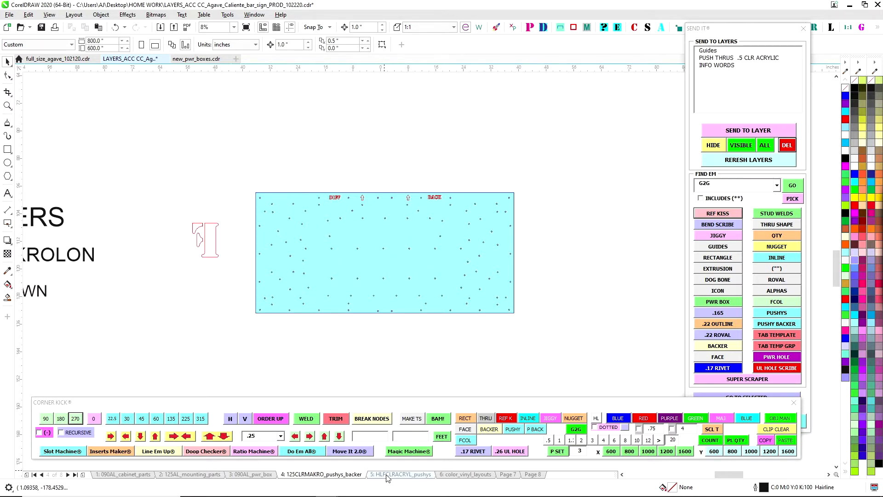
Make all layers visible on the HLFCLRACRYL_pushys page and select the push-through lettering
{"action": "left_click", "coordinate": [399, 474]}
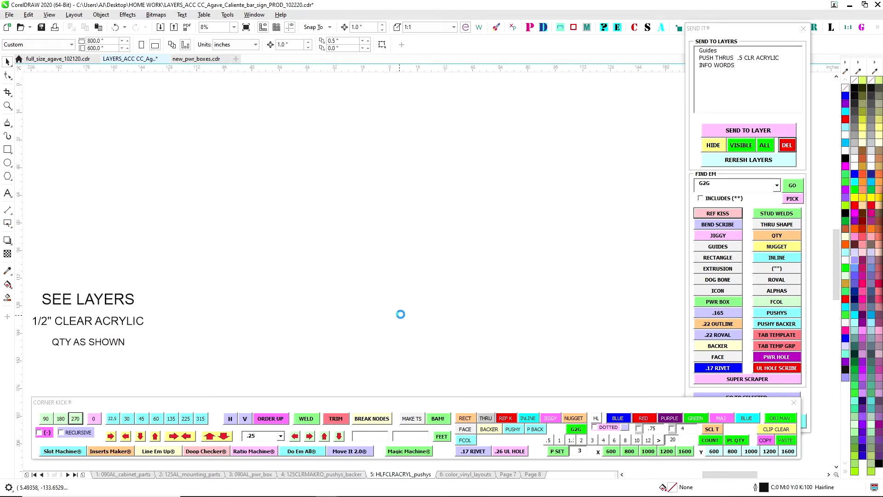
{"action": "scroll", "coordinate": [414, 278], "scroll_direction": "down", "scroll_amount": 2}
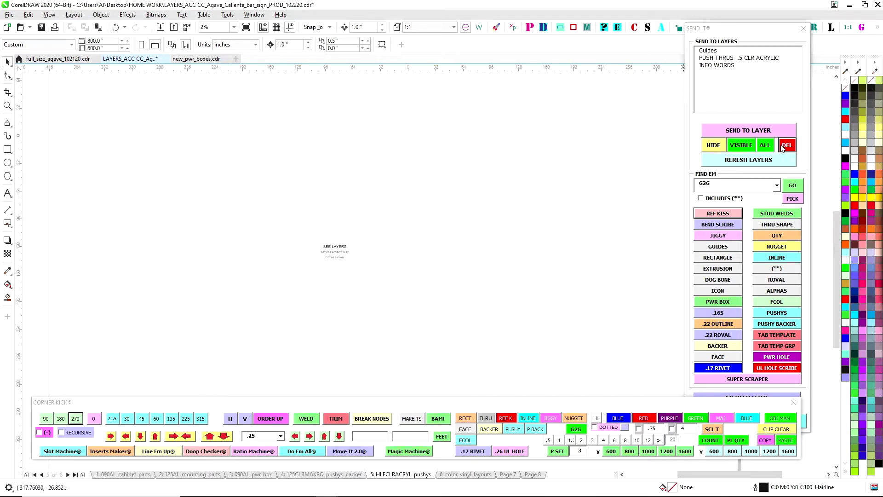
{"action": "left_click", "coordinate": [764, 145]}
{"action": "scroll", "coordinate": [356, 228], "scroll_direction": "up", "scroll_amount": 2}
{"action": "left_click", "coordinate": [356, 229]}
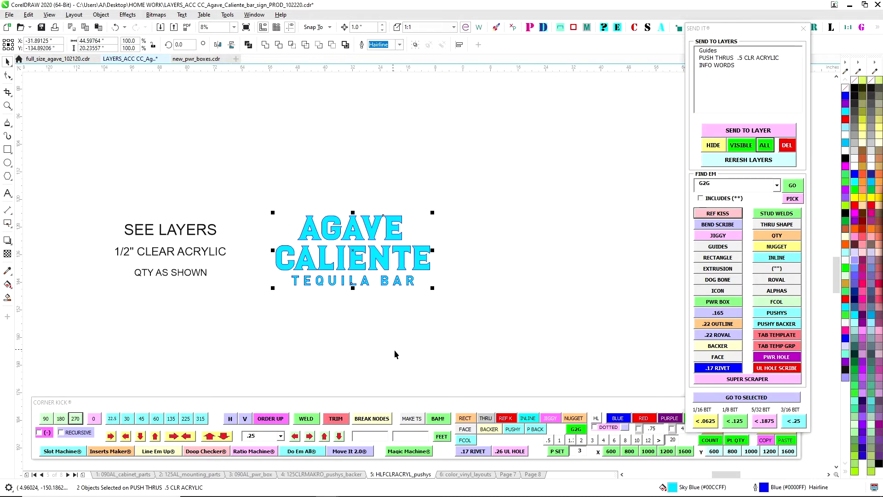
Open the color_vinyl_layouts page and inspect the rusty, yellow-ish and orange-ish vinyl layouts, selecting sample shapes in the last two
{"action": "left_click", "coordinate": [445, 478]}
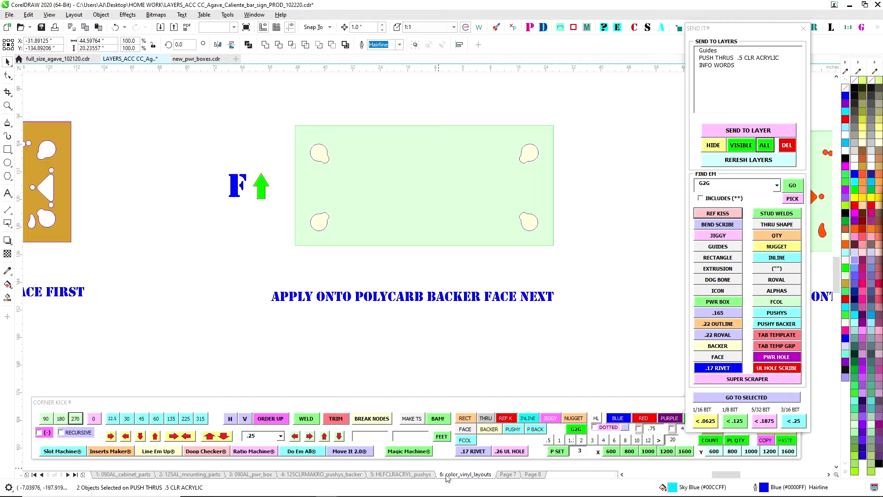
{"action": "scroll", "coordinate": [379, 300], "scroll_direction": "down", "scroll_amount": 2}
{"action": "scroll", "coordinate": [270, 290], "scroll_direction": "up", "scroll_amount": 1}
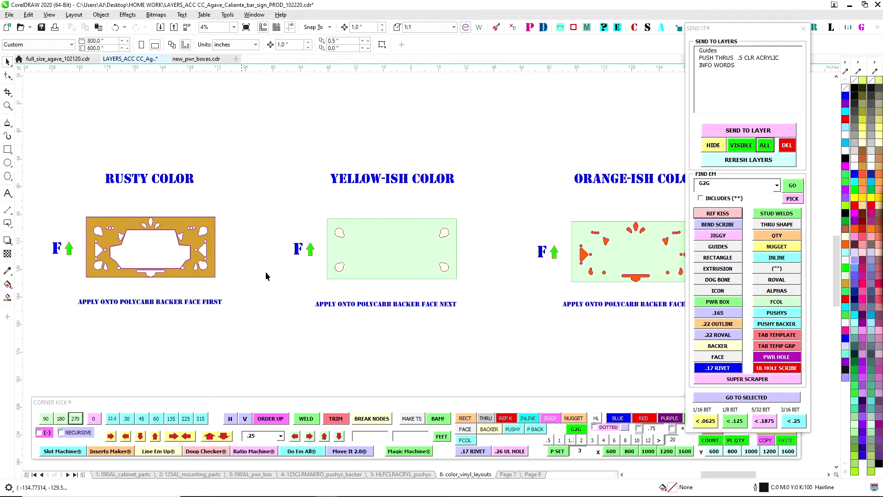
{"action": "left_click", "coordinate": [339, 233]}
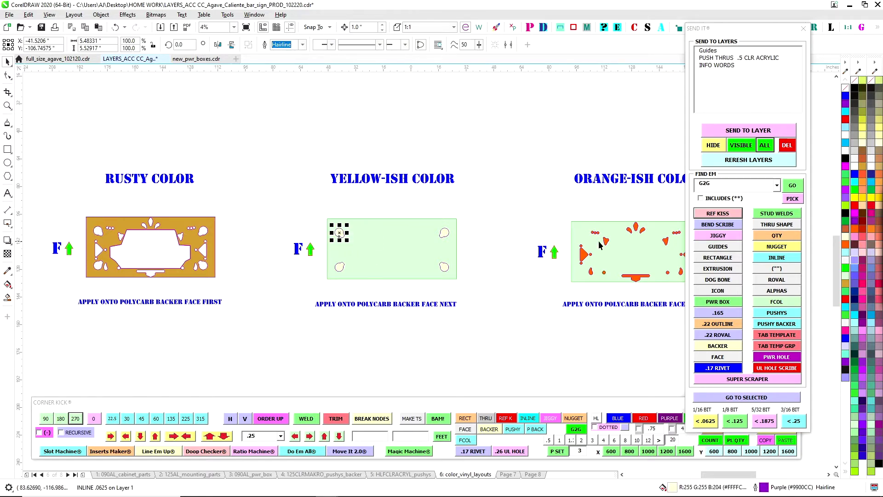
{"action": "left_click_drag", "start_coordinate": [565, 216], "coordinate": [653, 267]}
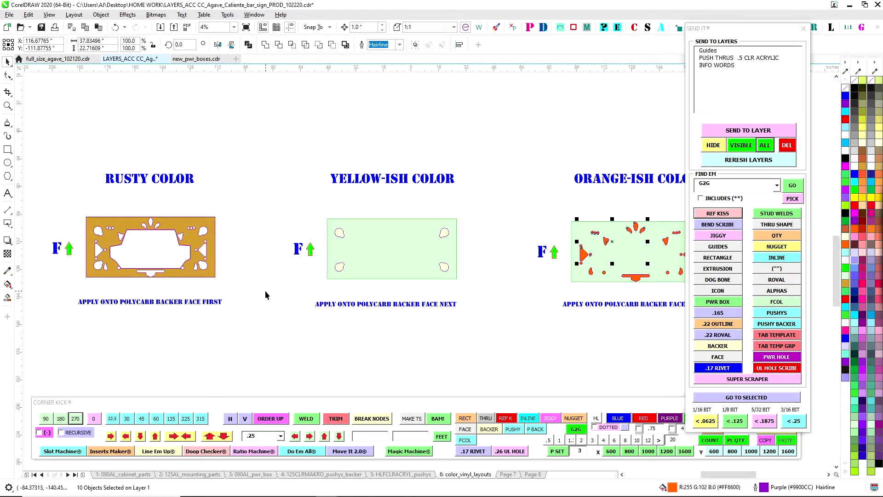
{"action": "scroll", "coordinate": [191, 253], "scroll_direction": "up", "scroll_amount": 2}
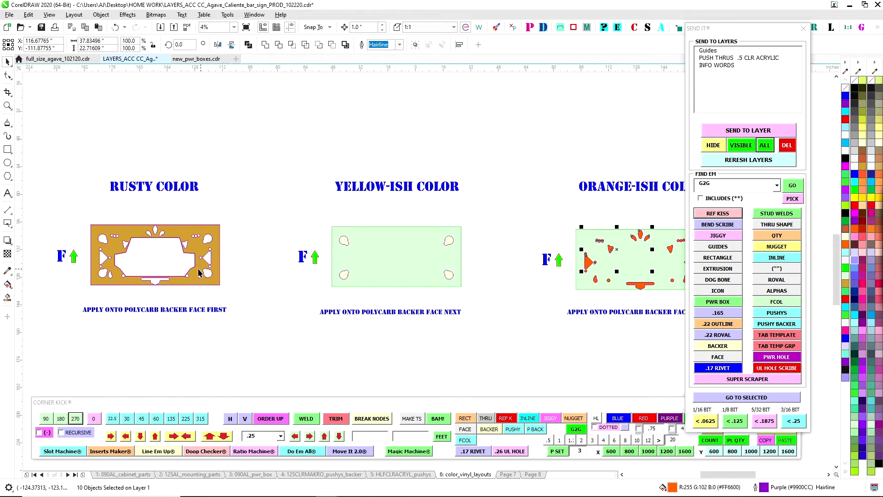
Return to Page 7 and inspect the cabinet back layout, selecting the green quadrant corner brackets beside the side view
{"action": "left_click", "coordinate": [508, 474]}
{"action": "scroll", "coordinate": [332, 275], "scroll_direction": "down", "scroll_amount": 2}
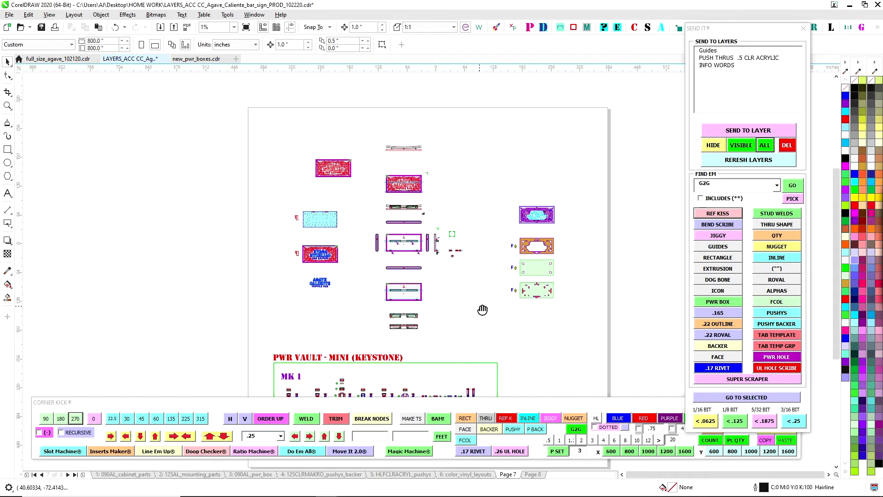
{"action": "scroll", "coordinate": [423, 224], "scroll_direction": "up", "scroll_amount": 2}
{"action": "scroll", "coordinate": [470, 248], "scroll_direction": "up", "scroll_amount": 1}
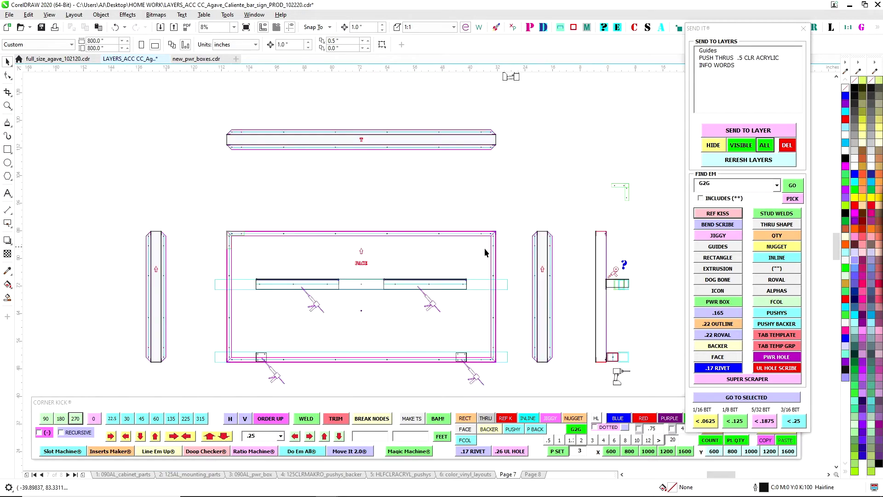
{"action": "left_click_drag", "start_coordinate": [612, 274], "coordinate": [458, 263]}
{"action": "left_click_drag", "start_coordinate": [530, 175], "coordinate": [660, 270]}
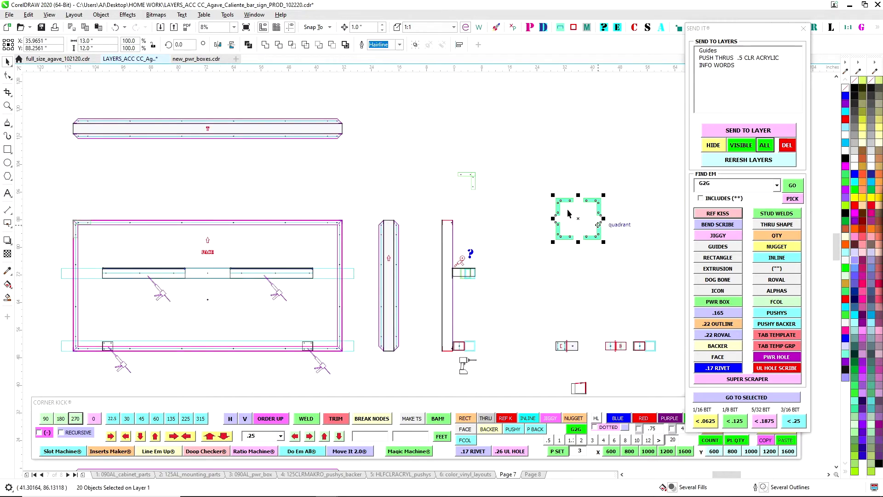
{"action": "left_click_drag", "start_coordinate": [313, 200], "coordinate": [409, 178]}
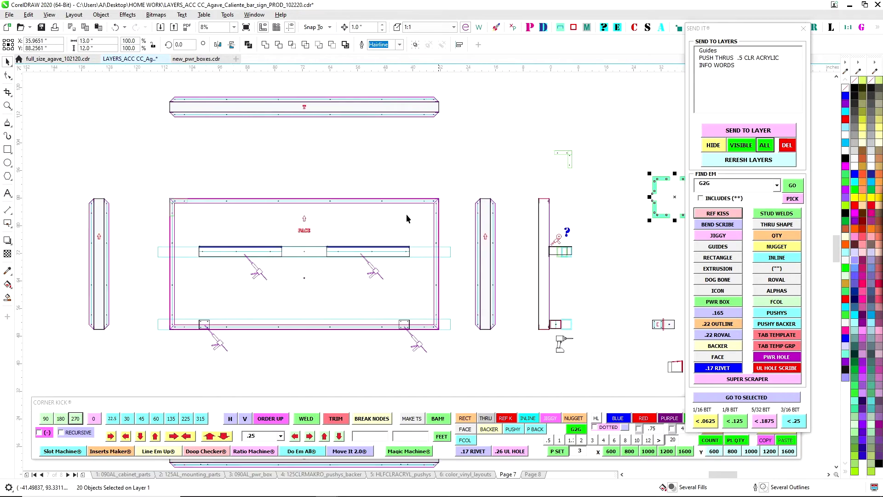
Review the Page 7 cabinet views down to the curved mounting parts, and open the Page 8 design drawing of the sign
{"action": "scroll", "coordinate": [312, 229], "scroll_direction": "down", "scroll_amount": 2}
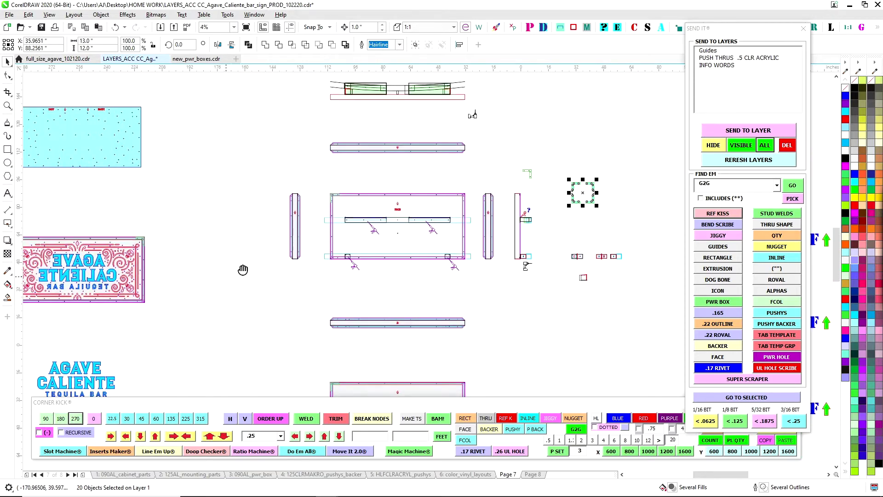
{"action": "scroll", "coordinate": [294, 264], "scroll_direction": "left", "scroll_amount": 2}
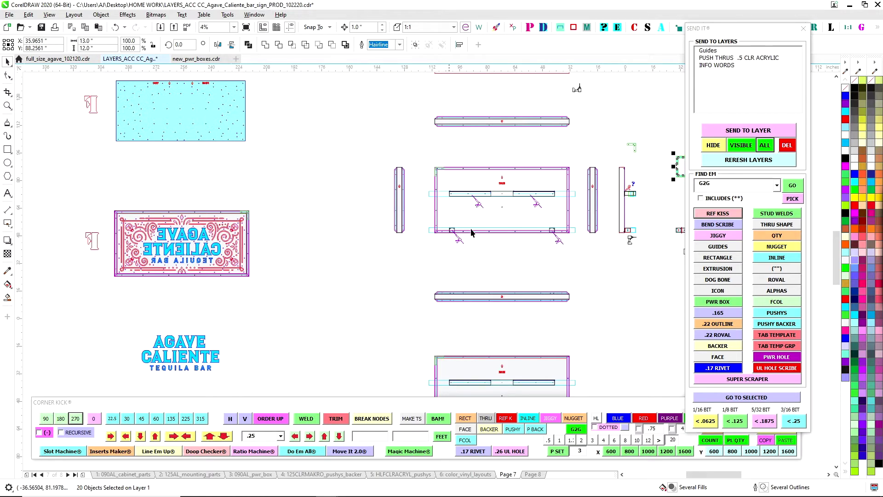
{"action": "left_click_drag", "start_coordinate": [471, 320], "coordinate": [460, 263]}
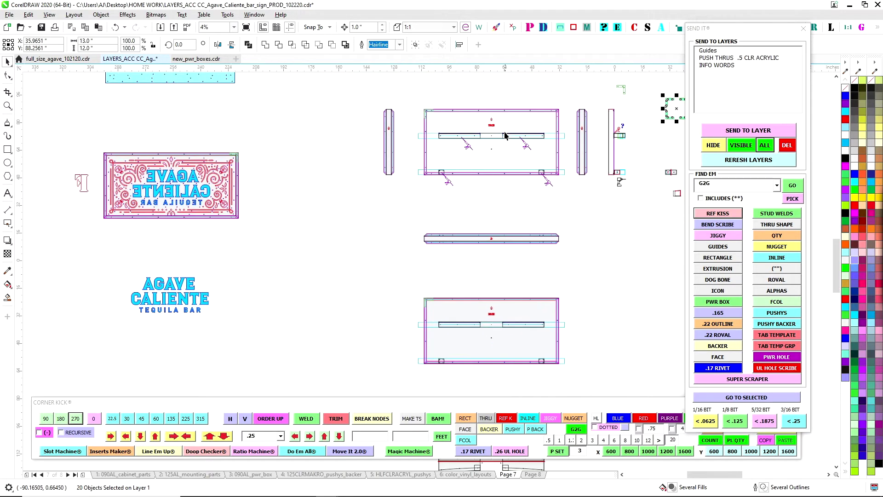
{"action": "left_click_drag", "start_coordinate": [477, 296], "coordinate": [400, 237]}
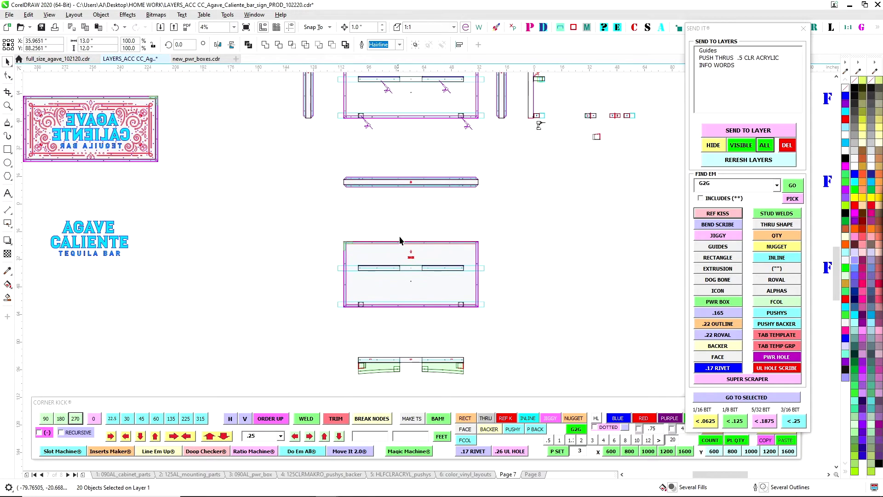
{"action": "left_click_drag", "start_coordinate": [400, 307], "coordinate": [431, 312]}
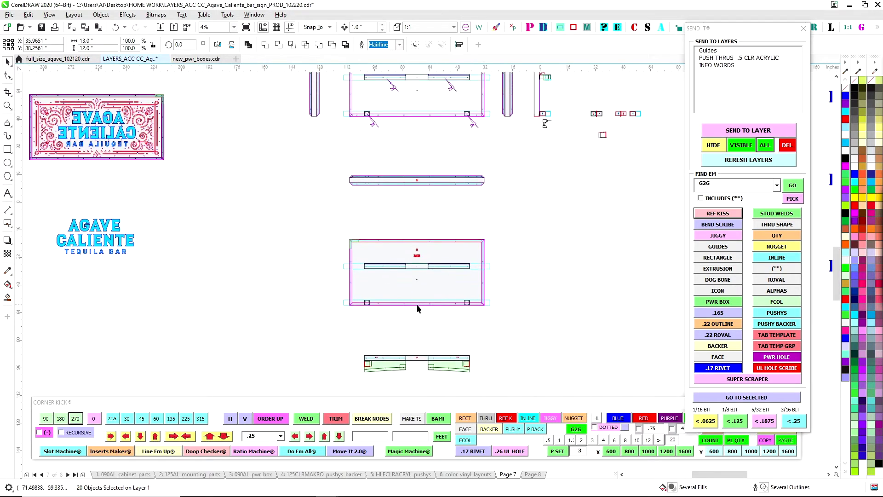
{"action": "scroll", "coordinate": [417, 308], "scroll_direction": "down", "scroll_amount": 2}
{"action": "left_click", "coordinate": [533, 474]}
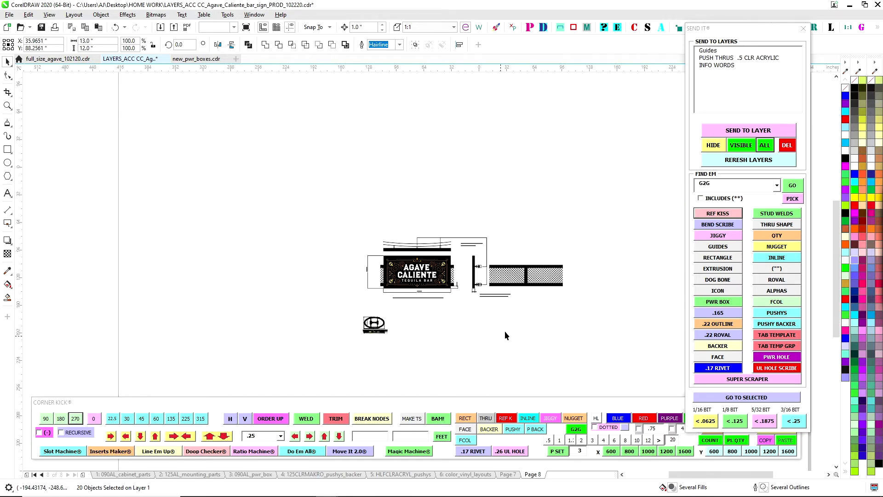
{"action": "scroll", "coordinate": [414, 269], "scroll_direction": "up", "scroll_amount": 4}
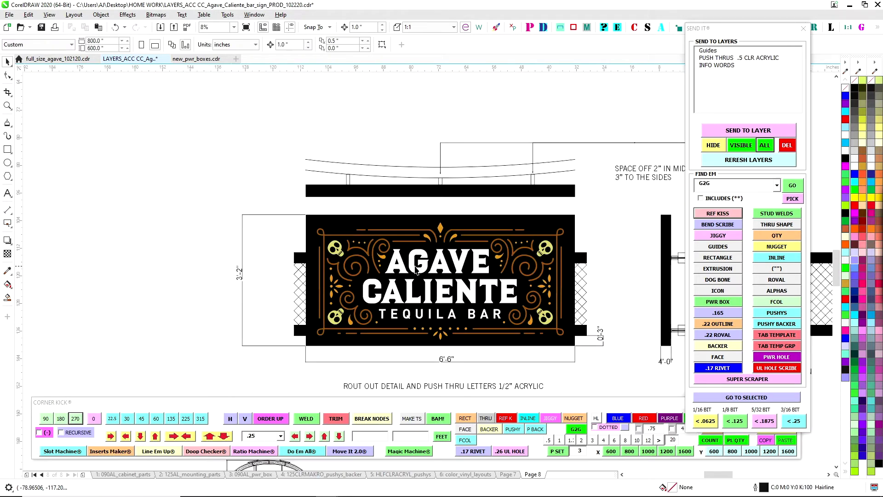
Nudge the sign's black background rectangle up and back down to its original position in 1-inch increments
{"action": "left_click", "coordinate": [347, 344]}
{"action": "left_click", "coordinate": [420, 420]}
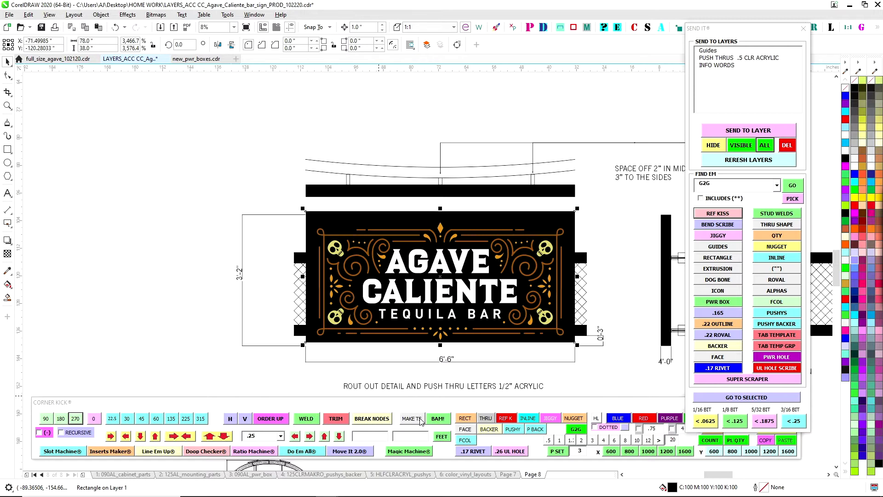
{"action": "key", "text": "Up"}
{"action": "key", "text": "Up"}
{"action": "key", "text": "Down"}
{"action": "key", "text": "Down"}
{"action": "key", "text": "Down"}
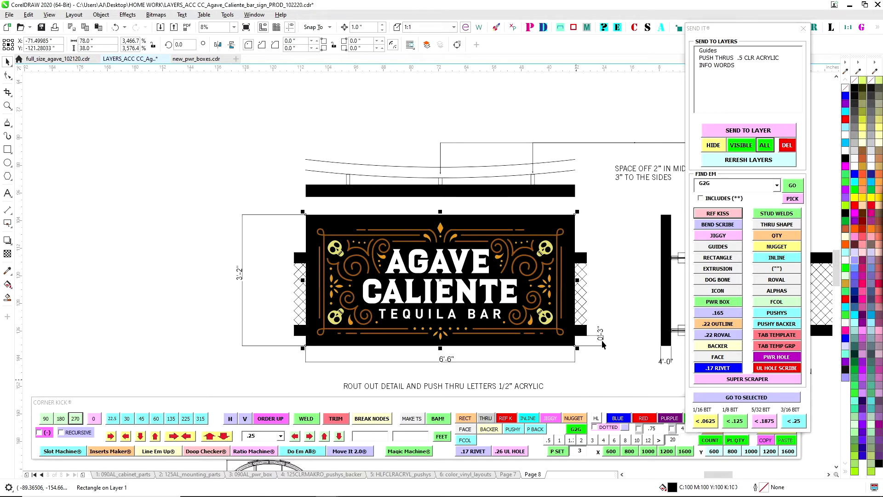
{"action": "left_click", "coordinate": [597, 355]}
Examine the oval bar plan and the elevation rendering below the main sign drawing on Page 8
{"action": "scroll", "coordinate": [498, 255], "scroll_direction": "down", "scroll_amount": 1}
{"action": "left_click_drag", "start_coordinate": [448, 358], "coordinate": [473, 284]}
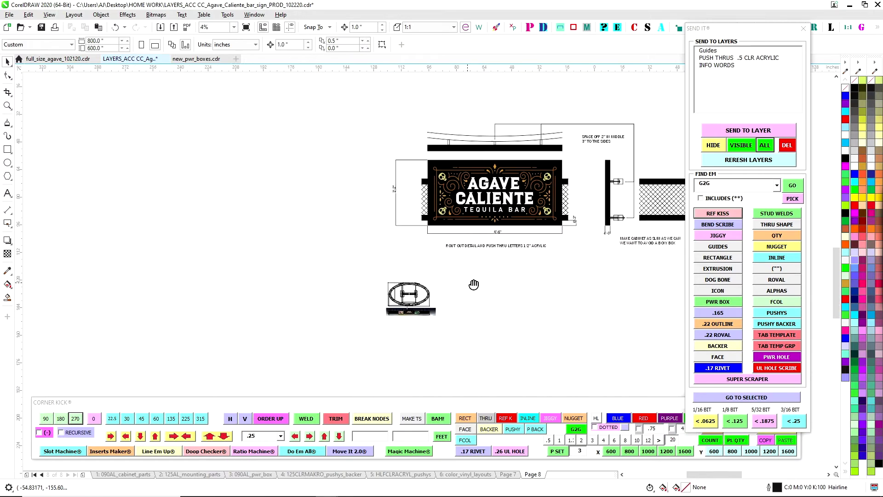
{"action": "scroll", "coordinate": [417, 296], "scroll_direction": "up", "scroll_amount": 8}
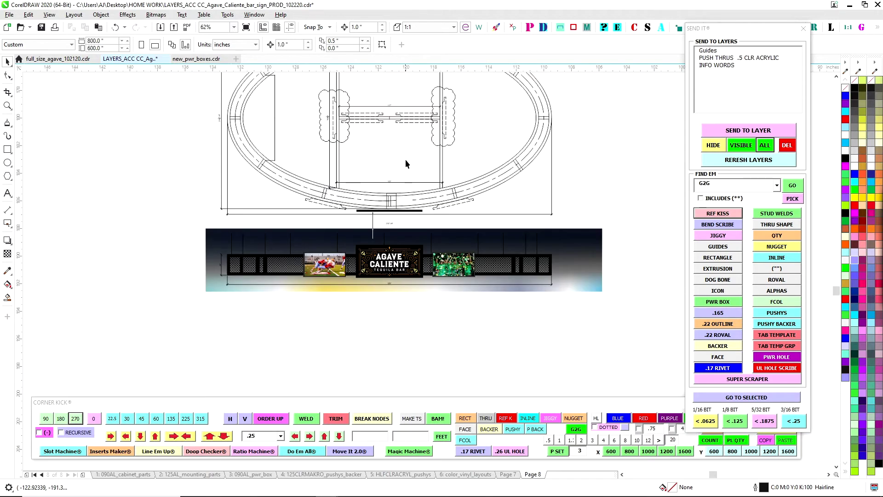
{"action": "scroll", "coordinate": [368, 216], "scroll_direction": "up", "scroll_amount": 2}
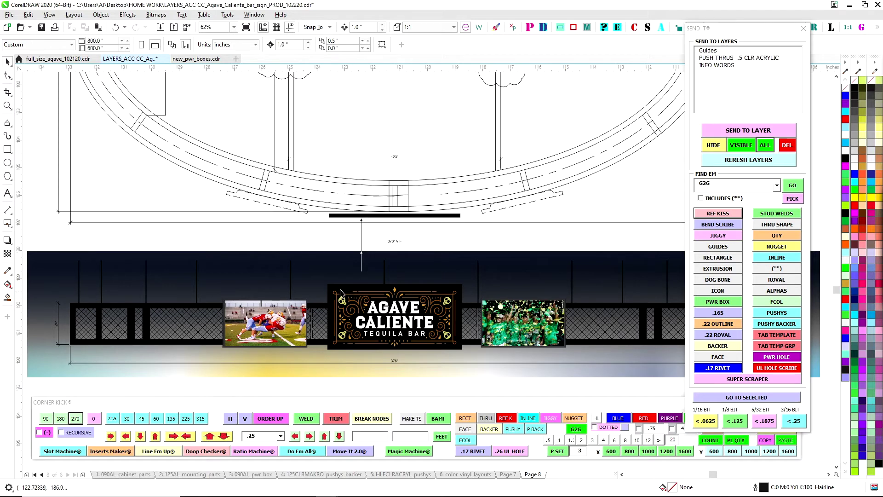
Return to Page 7 and examine the two curved mounting bracket layouts below the cabinet back panel
{"action": "left_click", "coordinate": [508, 474]}
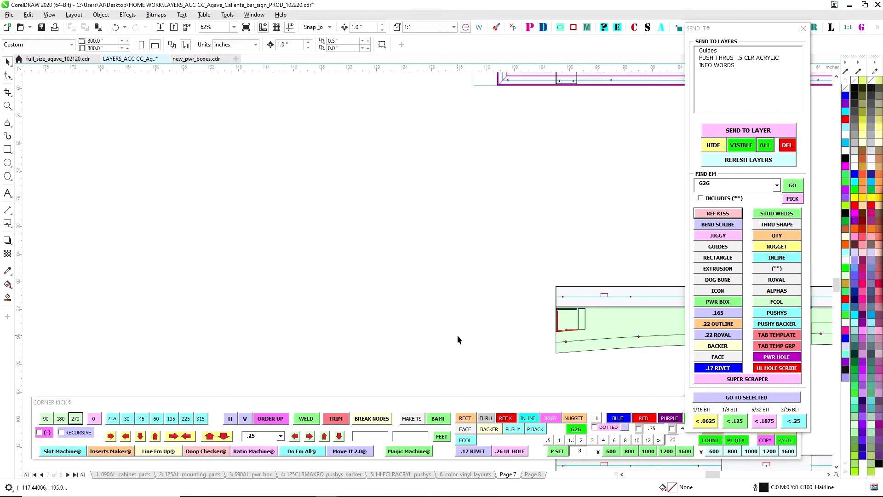
{"action": "scroll", "coordinate": [450, 321], "scroll_direction": "down", "scroll_amount": 2}
{"action": "left_click_drag", "start_coordinate": [440, 150], "coordinate": [401, 243]}
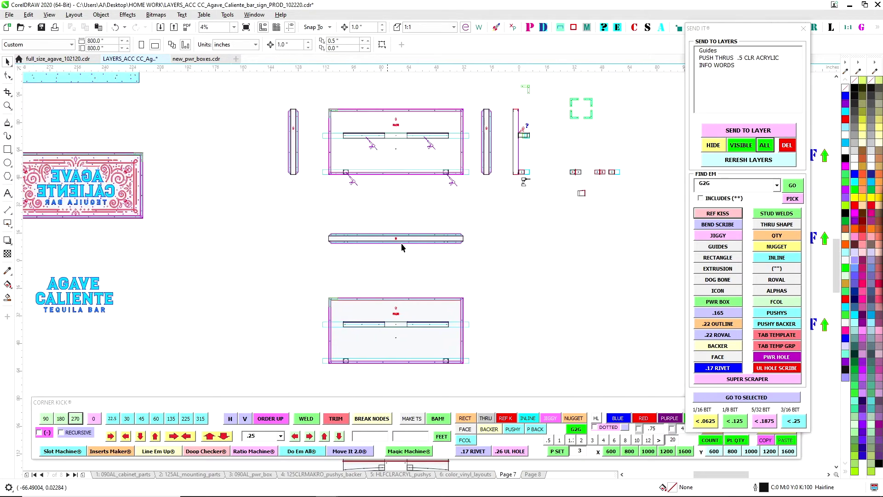
{"action": "scroll", "coordinate": [436, 359], "scroll_direction": "up", "scroll_amount": 2}
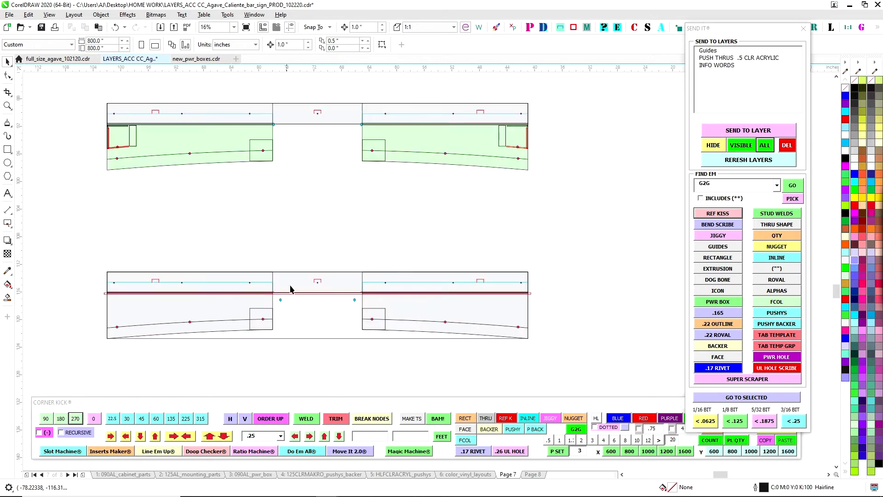
{"action": "scroll", "coordinate": [427, 265], "scroll_direction": "down", "scroll_amount": 2}
{"action": "left_click_drag", "start_coordinate": [401, 120], "coordinate": [370, 211]}
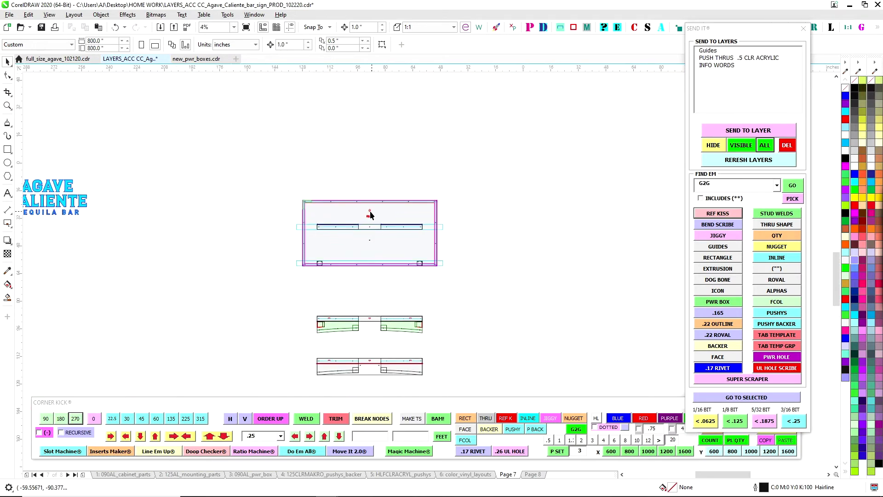
{"action": "scroll", "coordinate": [377, 335], "scroll_direction": "up", "scroll_amount": 1}
{"action": "scroll", "coordinate": [370, 301], "scroll_direction": "up", "scroll_amount": 1}
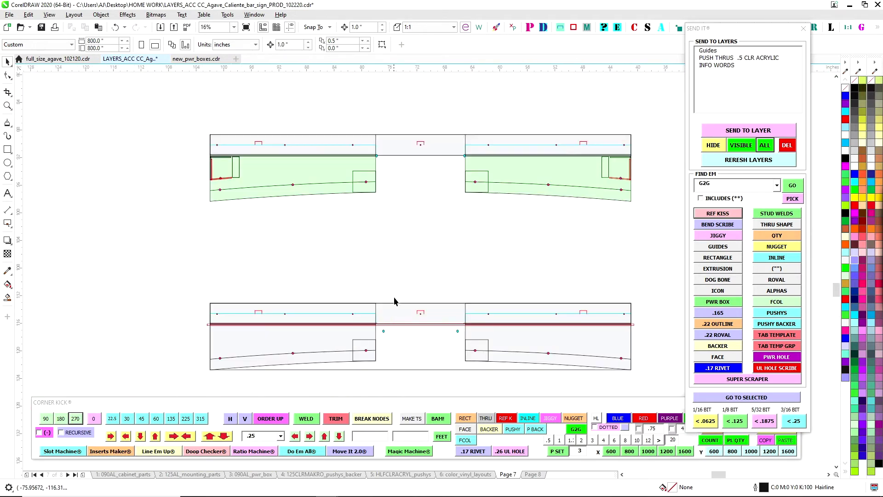
Nudge the upper 0.125 extrusion bracket in the cabinet side view 3 inches left and back to its original position
{"action": "scroll", "coordinate": [398, 304], "scroll_direction": "down", "scroll_amount": 2}
{"action": "left_click_drag", "start_coordinate": [403, 246], "coordinate": [357, 333]}
{"action": "scroll", "coordinate": [360, 340], "scroll_direction": "up", "scroll_amount": 1}
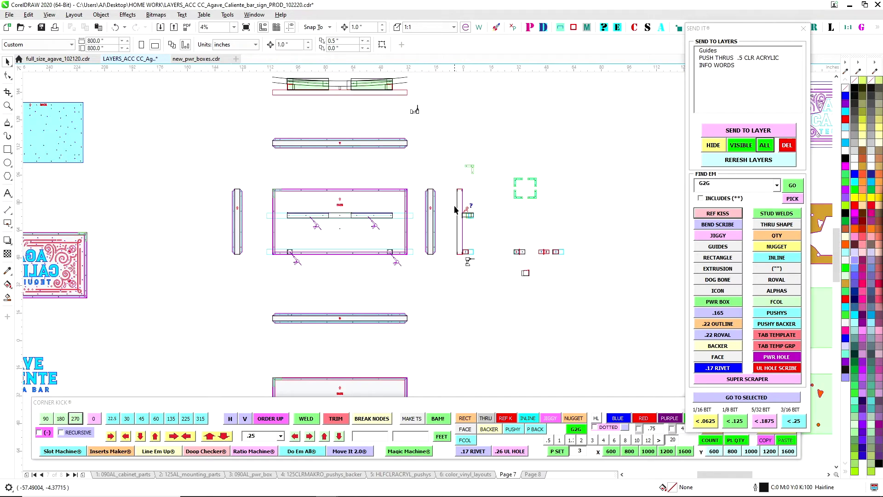
{"action": "scroll", "coordinate": [493, 227], "scroll_direction": "up", "scroll_amount": 2}
{"action": "scroll", "coordinate": [462, 254], "scroll_direction": "up", "scroll_amount": 1}
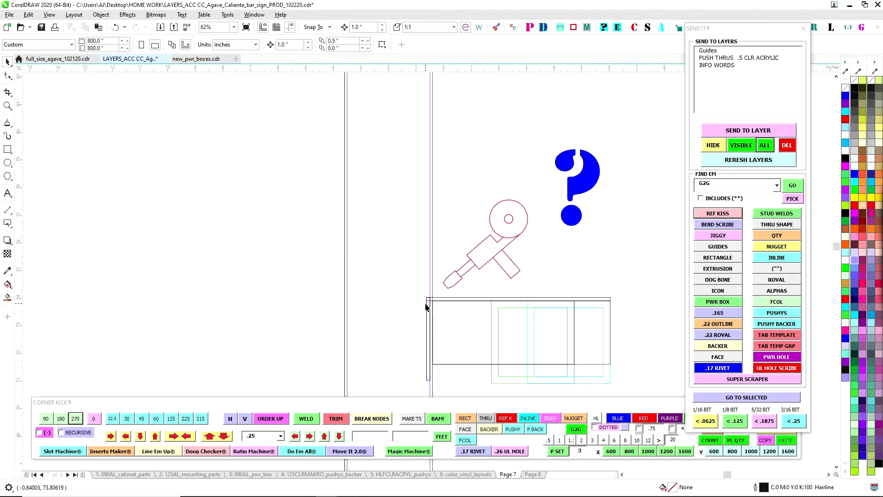
{"action": "left_click", "coordinate": [426, 307]}
{"action": "key", "text": "Left"}
{"action": "key", "text": "Left"}
{"action": "key", "text": "Left"}
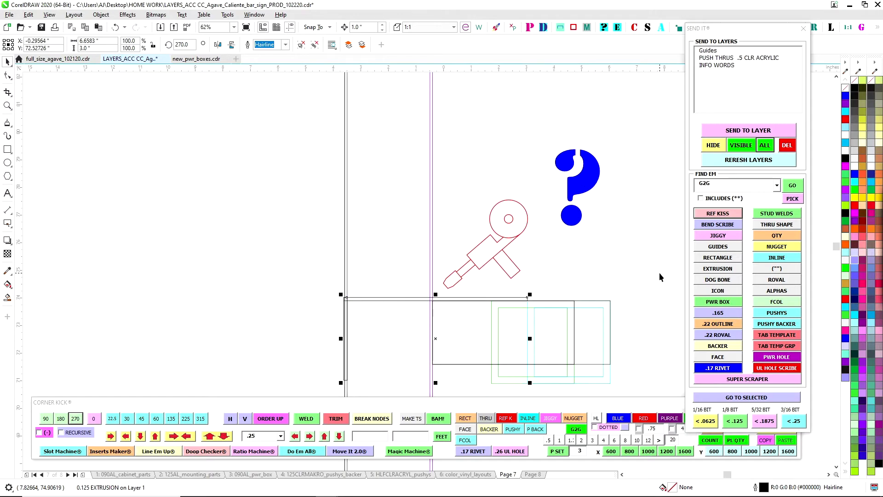
{"action": "key", "text": "Right"}
{"action": "key", "text": "Right"}
{"action": "key", "text": "Right"}
Examine the upper bracket slot's rounded end in the cabinet back and the matching joint in the side view
{"action": "scroll", "coordinate": [466, 258], "scroll_direction": "down", "scroll_amount": 2}
{"action": "left_click_drag", "start_coordinate": [296, 277], "coordinate": [506, 268]}
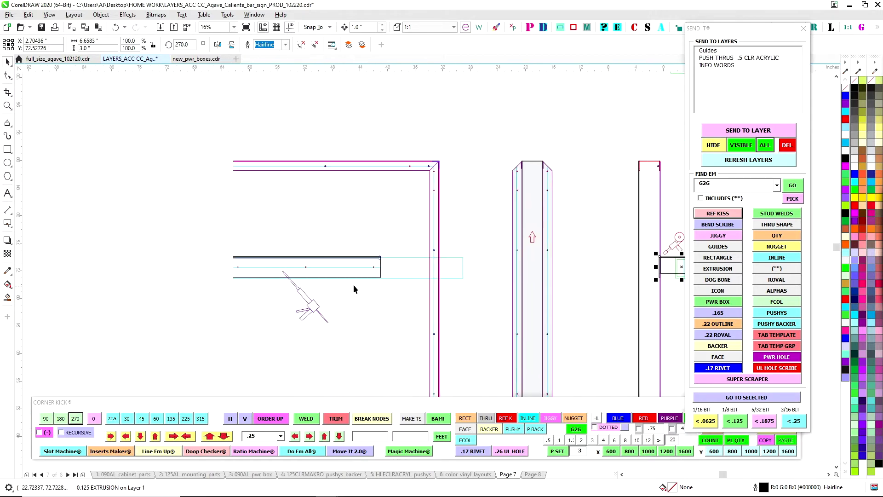
{"action": "scroll", "coordinate": [365, 287], "scroll_direction": "up", "scroll_amount": 1}
{"action": "scroll", "coordinate": [368, 264], "scroll_direction": "down", "scroll_amount": 1}
{"action": "left_click_drag", "start_coordinate": [389, 286], "coordinate": [451, 268]}
{"action": "scroll", "coordinate": [434, 224], "scroll_direction": "up", "scroll_amount": 1}
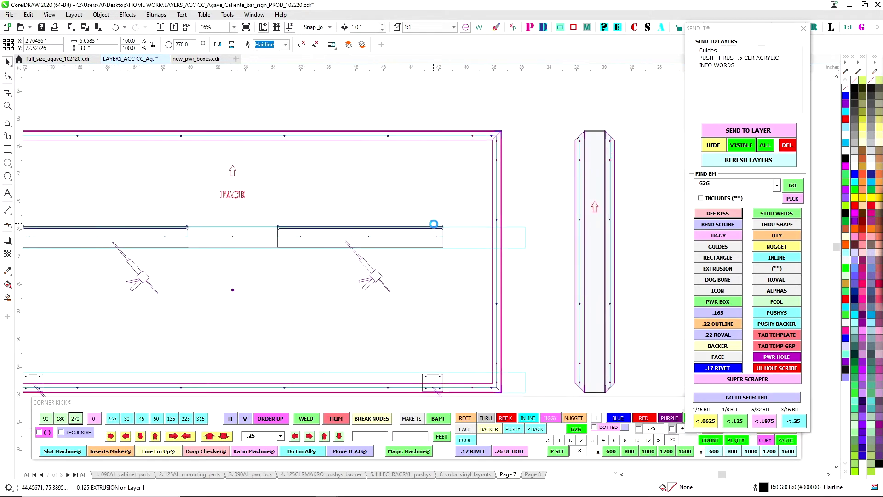
{"action": "scroll", "coordinate": [434, 224], "scroll_direction": "up", "scroll_amount": 2}
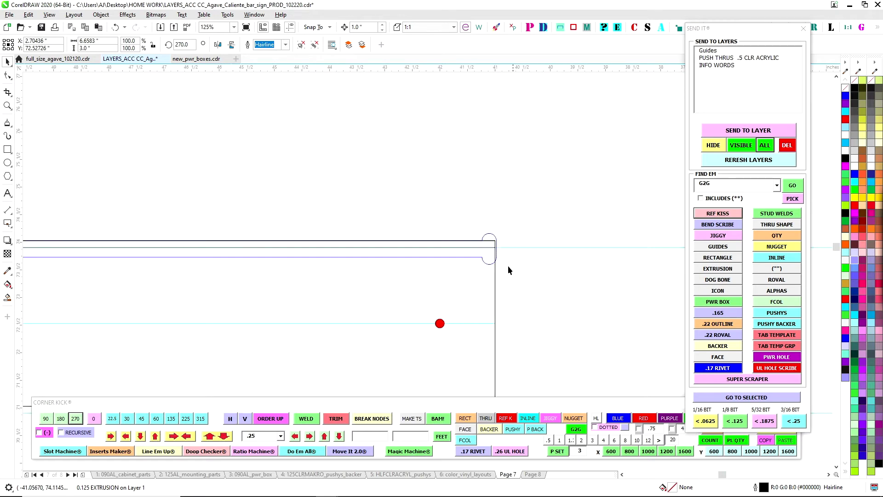
{"action": "scroll", "coordinate": [293, 256], "scroll_direction": "down", "scroll_amount": 2}
{"action": "left_click_drag", "start_coordinate": [594, 300], "coordinate": [190, 298]}
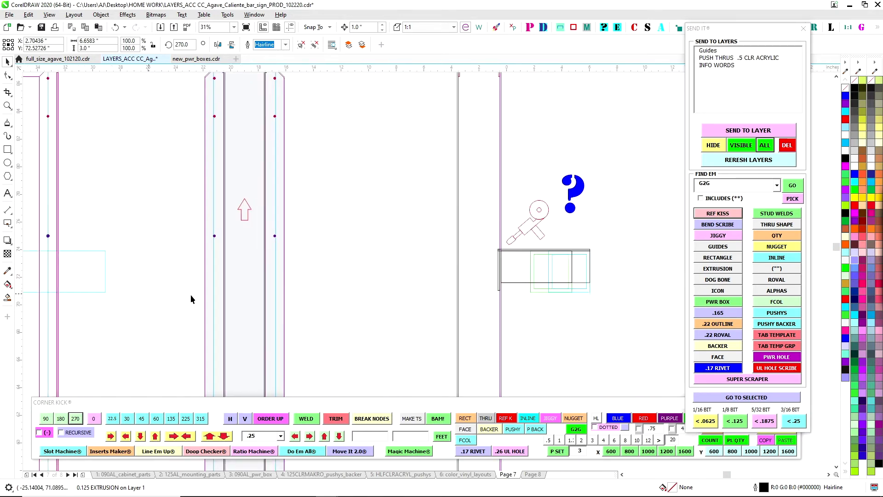
{"action": "scroll", "coordinate": [509, 248], "scroll_direction": "up", "scroll_amount": 3}
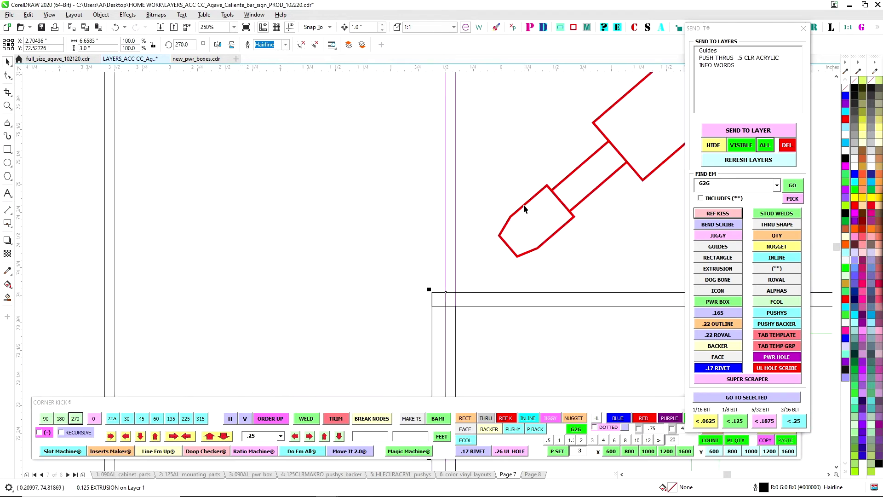
{"action": "scroll", "coordinate": [524, 208], "scroll_direction": "down", "scroll_amount": 3}
Move the spool gun icon up from the upper bracket joint, close beside the blue question mark
{"action": "left_click", "coordinate": [341, 229]}
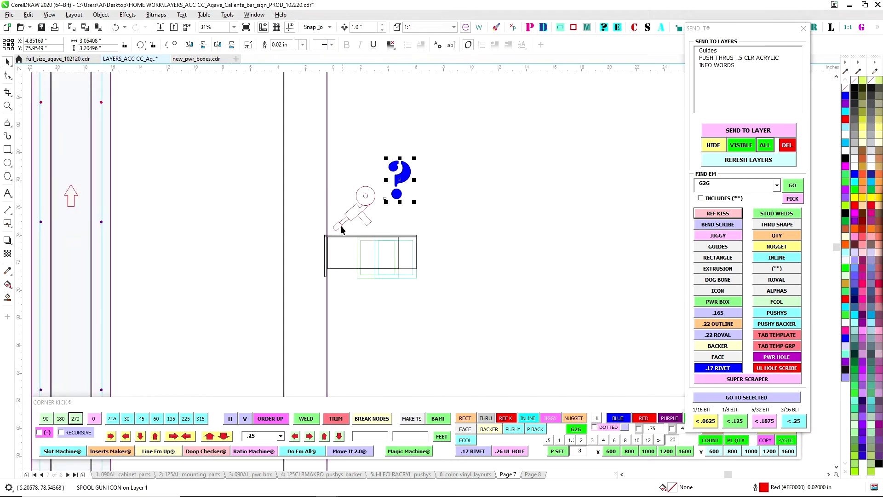
{"action": "scroll", "coordinate": [341, 228], "scroll_direction": "up", "scroll_amount": 1}
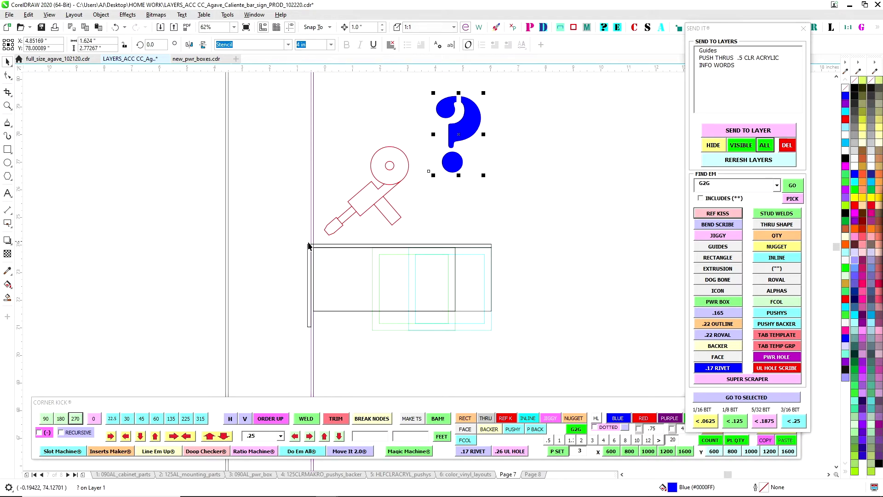
{"action": "scroll", "coordinate": [308, 246], "scroll_direction": "up", "scroll_amount": 3}
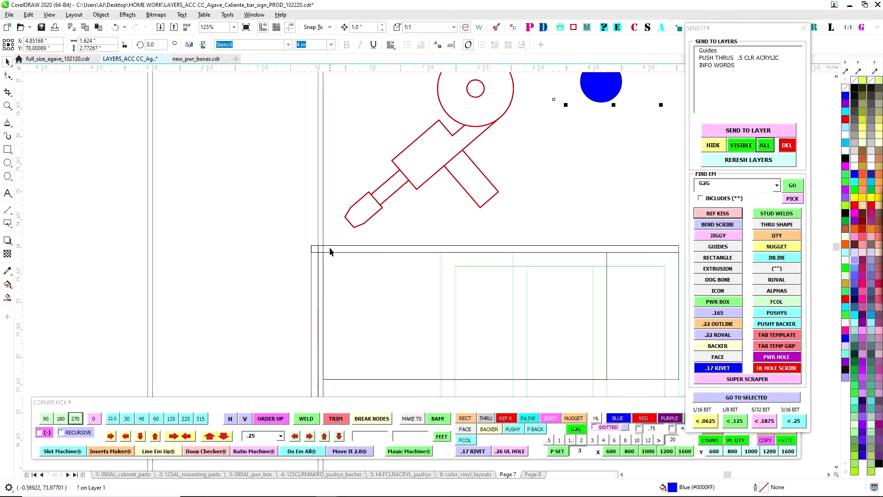
{"action": "scroll", "coordinate": [328, 251], "scroll_direction": "down", "scroll_amount": 5}
{"action": "scroll", "coordinate": [365, 245], "scroll_direction": "up", "scroll_amount": 2}
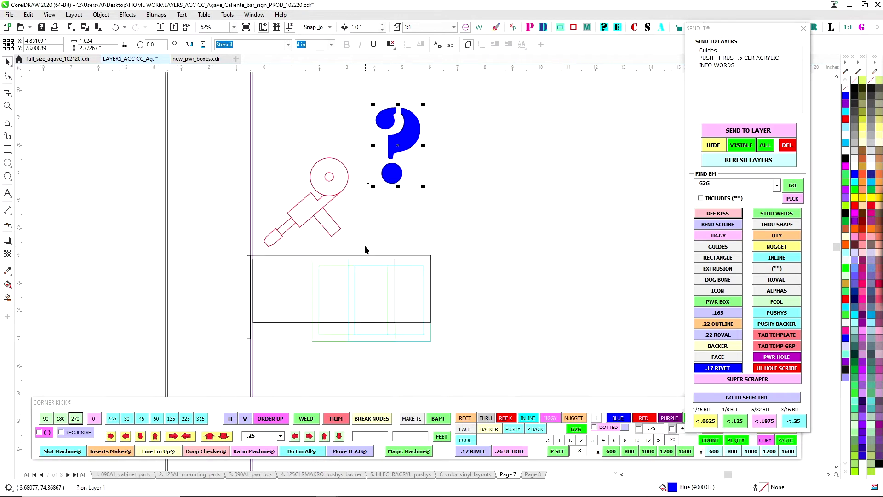
{"action": "left_click_drag", "start_coordinate": [327, 200], "coordinate": [286, 238]}
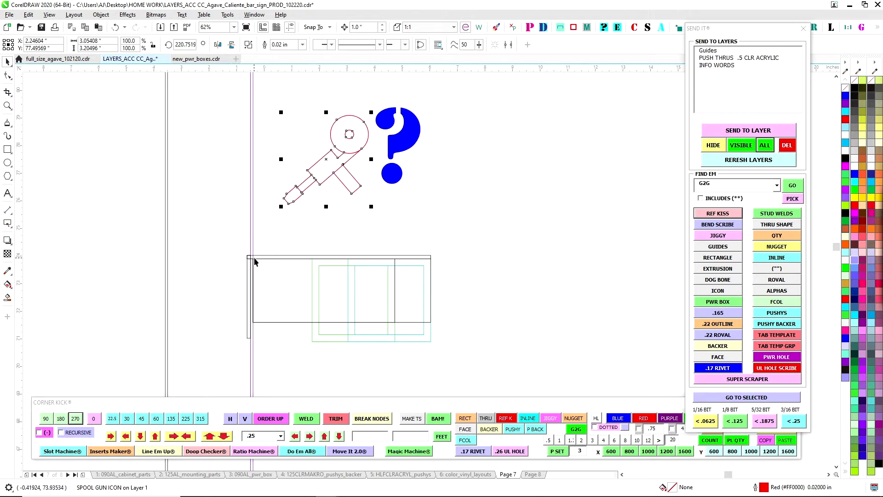
Examine the lower mounting tab beside the drill icon and the separate flat patterns of its parts
{"action": "scroll", "coordinate": [269, 257], "scroll_direction": "down", "scroll_amount": 4}
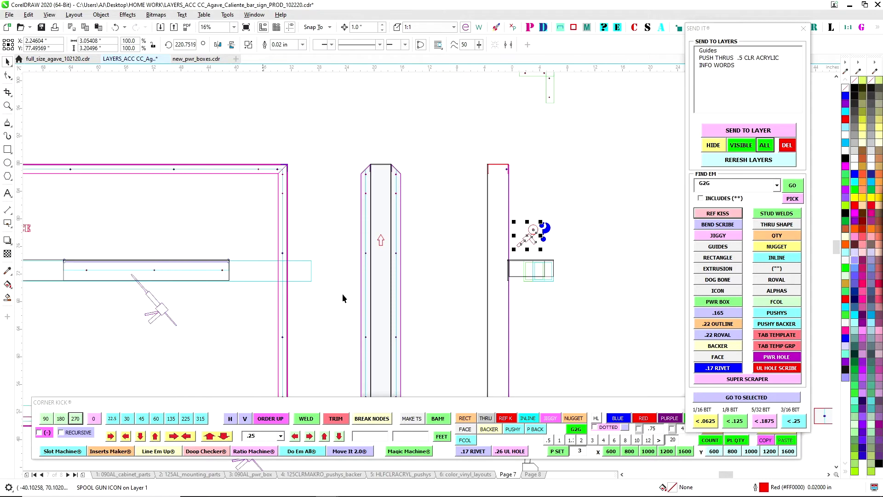
{"action": "scroll", "coordinate": [521, 257], "scroll_direction": "up", "scroll_amount": 2}
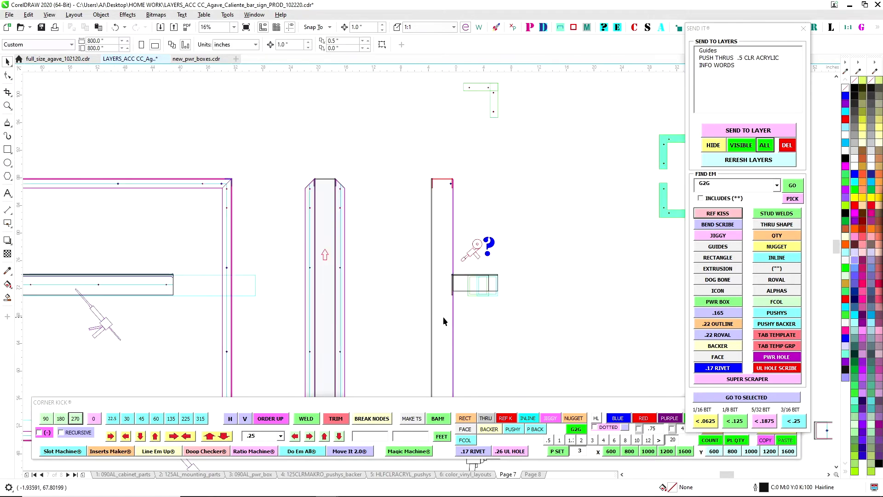
{"action": "left_click_drag", "start_coordinate": [442, 317], "coordinate": [399, 152]}
{"action": "scroll", "coordinate": [408, 283], "scroll_direction": "up", "scroll_amount": 1}
{"action": "left_click_drag", "start_coordinate": [450, 196], "coordinate": [340, 237]}
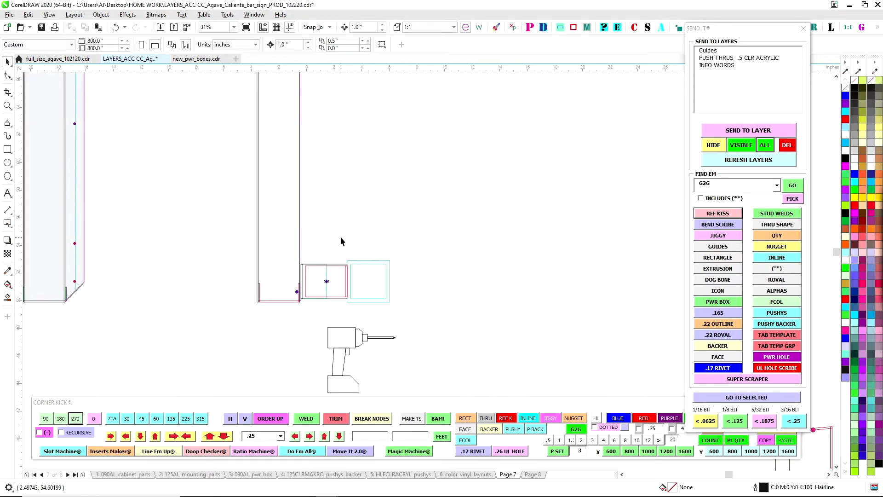
{"action": "left_click_drag", "start_coordinate": [412, 259], "coordinate": [257, 254]}
{"action": "scroll", "coordinate": [585, 270], "scroll_direction": "up", "scroll_amount": 2}
{"action": "scroll", "coordinate": [492, 247], "scroll_direction": "down", "scroll_amount": 5}
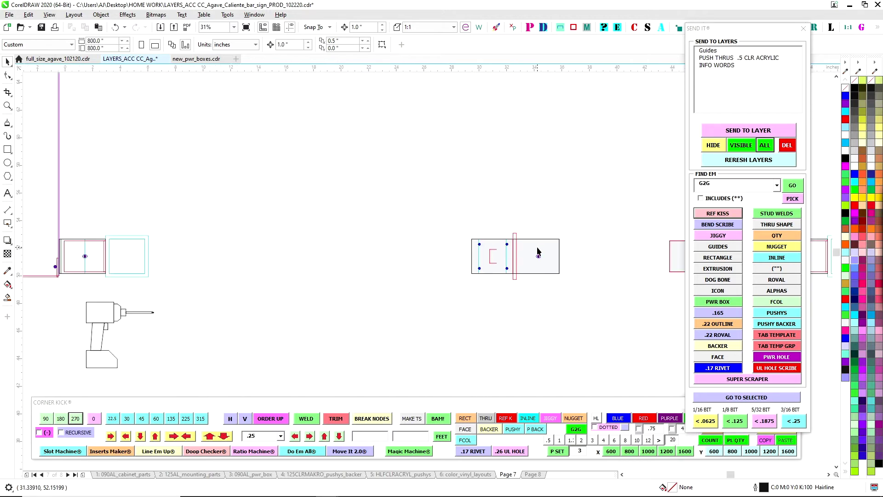
{"action": "scroll", "coordinate": [274, 251], "scroll_direction": "up", "scroll_amount": 2}
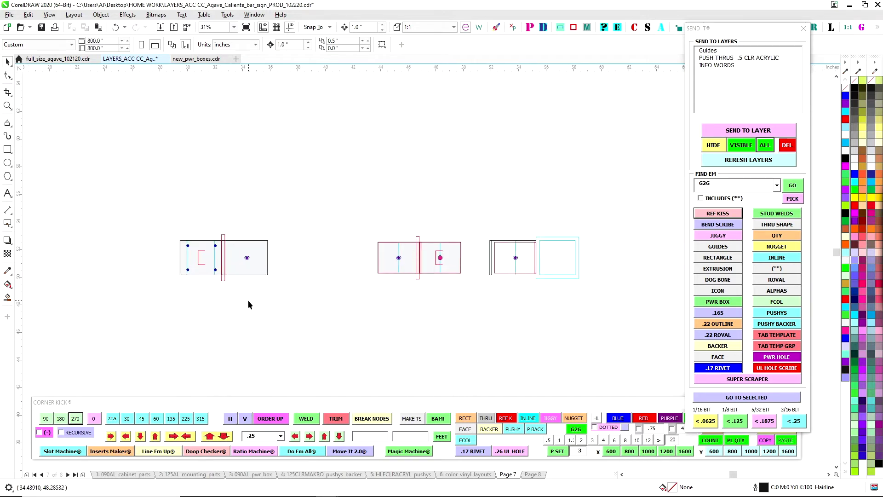
Compare the lower mounting tab's flat patterns with its assembled side view against the cabinet and with the green brackets in the top view
{"action": "left_click_drag", "start_coordinate": [228, 319], "coordinate": [592, 280]}
{"action": "left_click_drag", "start_coordinate": [251, 286], "coordinate": [522, 302]}
{"action": "scroll", "coordinate": [421, 233], "scroll_direction": "up", "scroll_amount": 3}
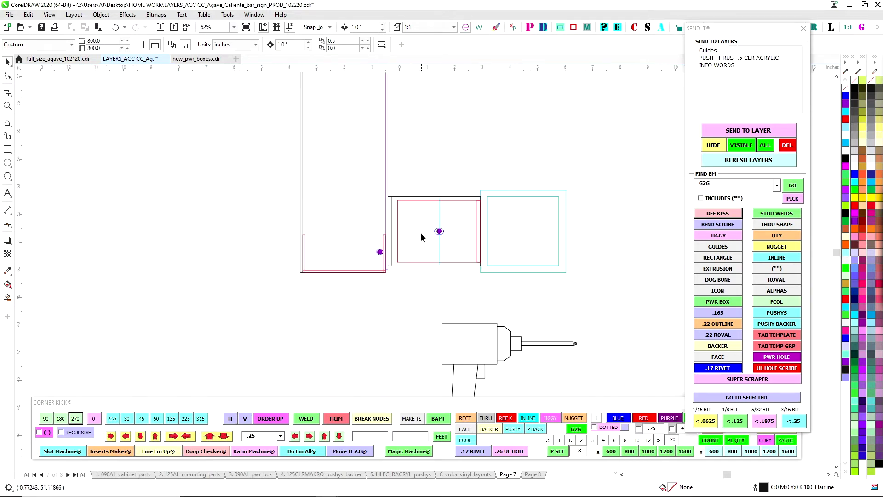
{"action": "scroll", "coordinate": [275, 263], "scroll_direction": "down", "scroll_amount": 2}
{"action": "left_click_drag", "start_coordinate": [276, 268], "coordinate": [353, 259]}
{"action": "scroll", "coordinate": [295, 236], "scroll_direction": "up", "scroll_amount": 1}
{"action": "scroll", "coordinate": [205, 257], "scroll_direction": "down", "scroll_amount": 1}
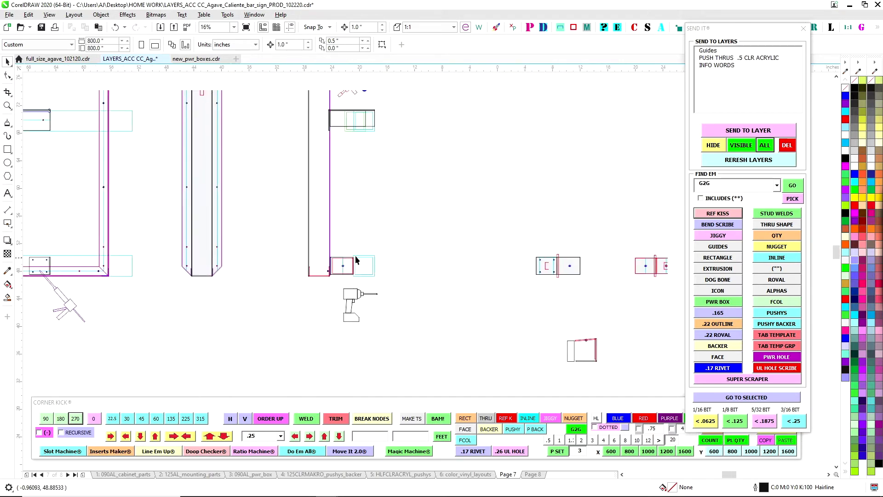
{"action": "scroll", "coordinate": [340, 258], "scroll_direction": "up", "scroll_amount": 2}
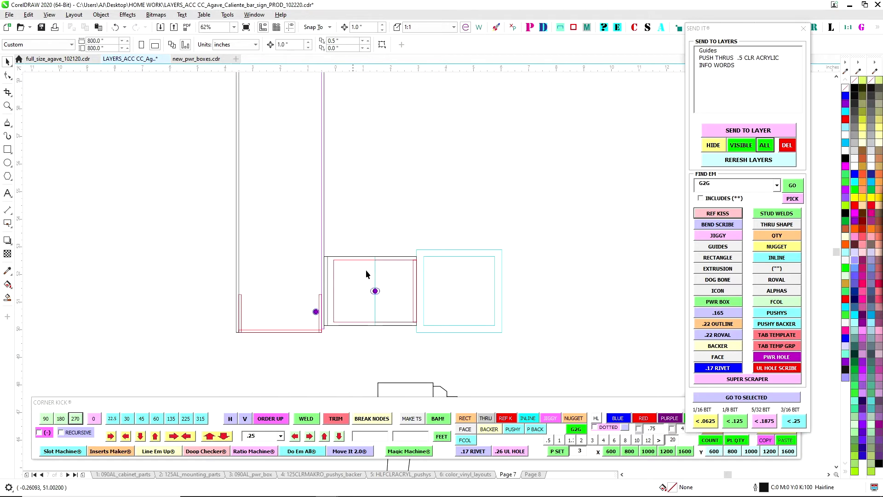
{"action": "scroll", "coordinate": [367, 276], "scroll_direction": "down", "scroll_amount": 12}
{"action": "scroll", "coordinate": [344, 233], "scroll_direction": "up", "scroll_amount": 12}
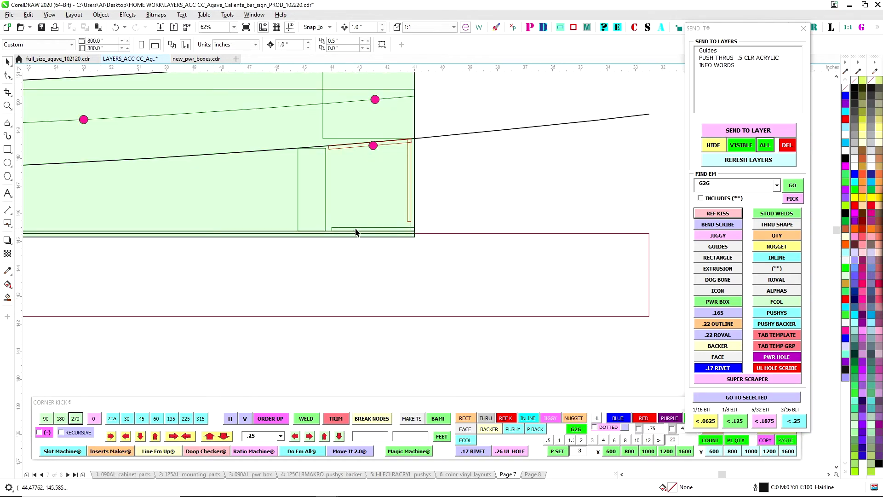
Move the impact driver icon up beside the outer end of the top-view bracket and rotate it 90 degrees so its bit points at the bracket
{"action": "scroll", "coordinate": [356, 231], "scroll_direction": "down", "scroll_amount": 3}
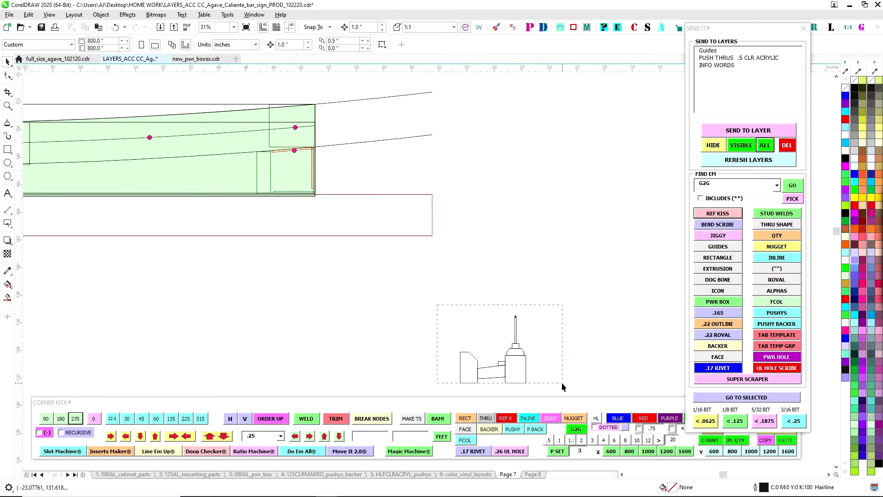
{"action": "left_click_drag", "start_coordinate": [562, 382], "coordinate": [562, 383]}
{"action": "left_click_drag", "start_coordinate": [494, 351], "coordinate": [358, 234]}
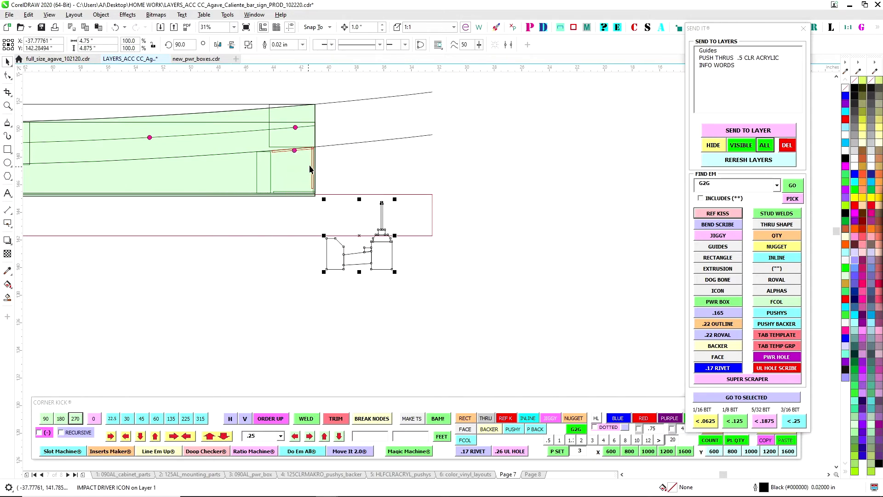
{"action": "left_click", "coordinate": [313, 167]}
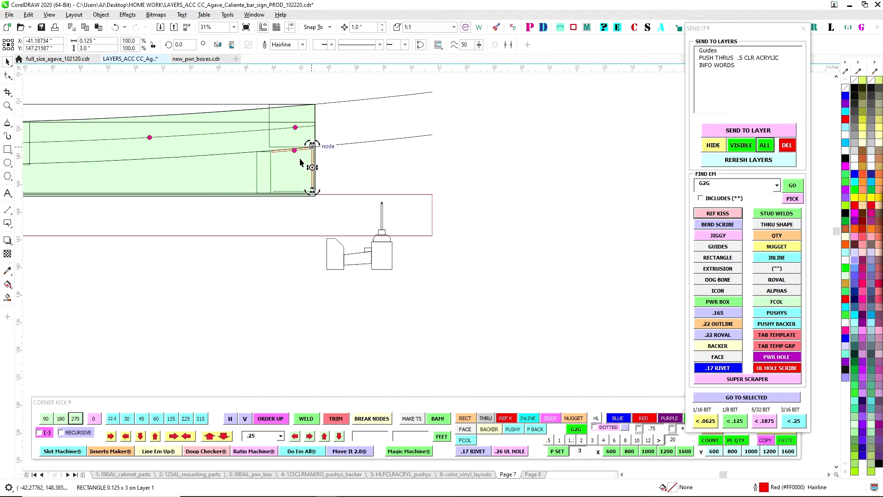
{"action": "left_click_drag", "start_coordinate": [403, 305], "coordinate": [313, 192]}
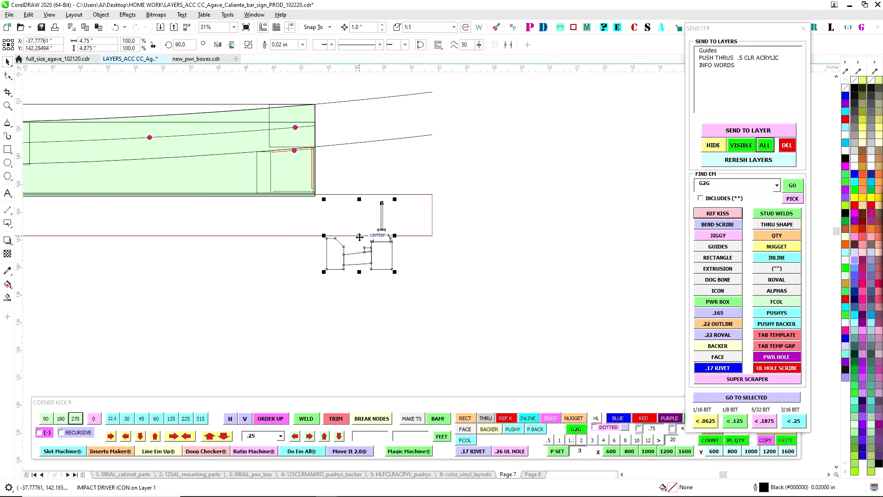
{"action": "left_click", "coordinate": [46, 418]}
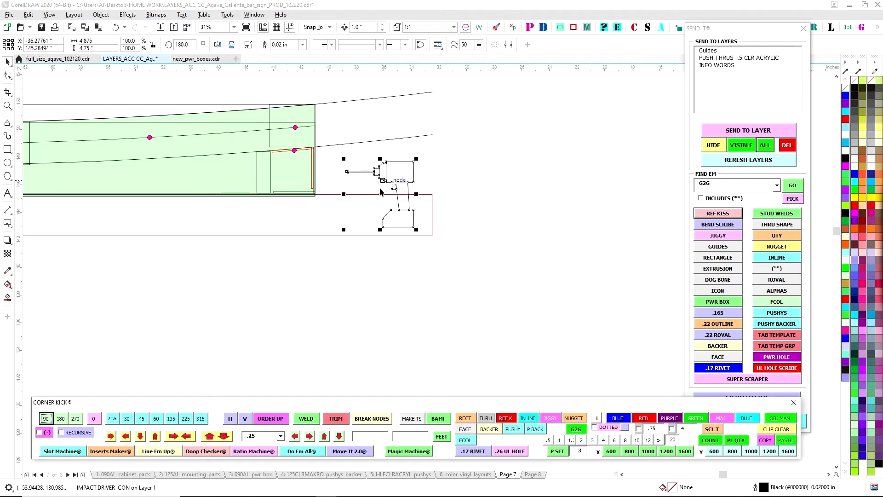
{"action": "left_click", "coordinate": [384, 187]}
{"action": "left_click_drag", "start_coordinate": [342, 157], "coordinate": [444, 239]}
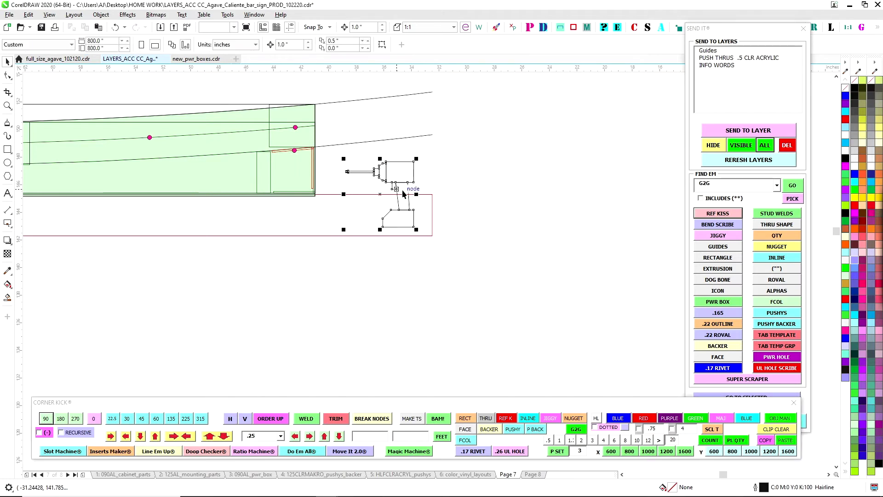
{"action": "left_click_drag", "start_coordinate": [403, 193], "coordinate": [540, 216]}
Compare the green bracket groups in the top view with the upper bracket and lower tab in the cabinet side view
{"action": "scroll", "coordinate": [416, 286], "scroll_direction": "down", "scroll_amount": 4}
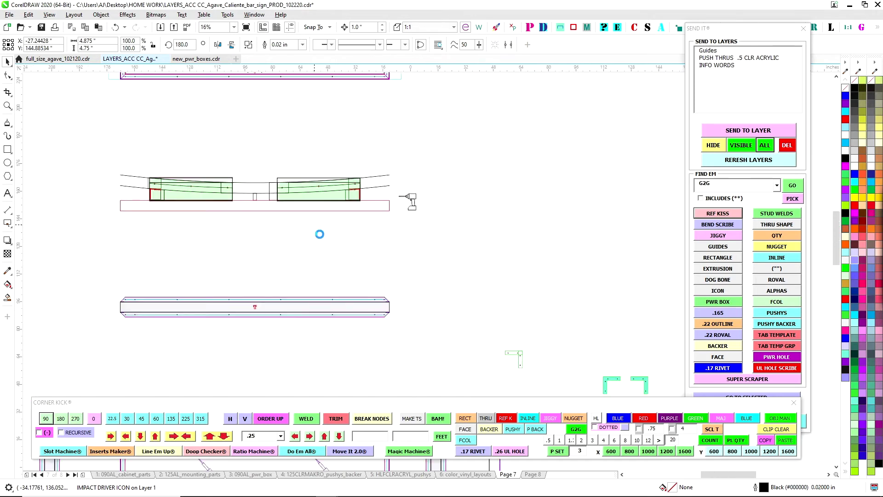
{"action": "left_click", "coordinate": [304, 229]}
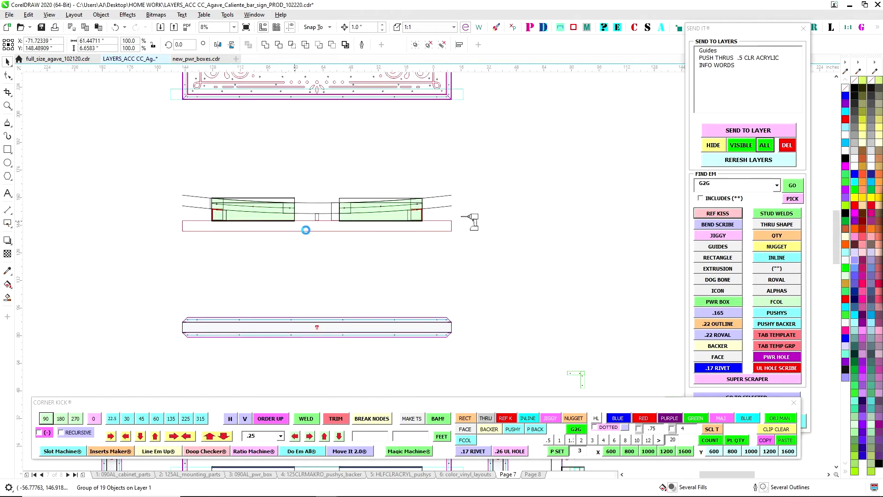
{"action": "scroll", "coordinate": [306, 230], "scroll_direction": "down", "scroll_amount": 1}
{"action": "left_click_drag", "start_coordinate": [400, 314], "coordinate": [353, 217]}
{"action": "scroll", "coordinate": [330, 258], "scroll_direction": "up", "scroll_amount": 1}
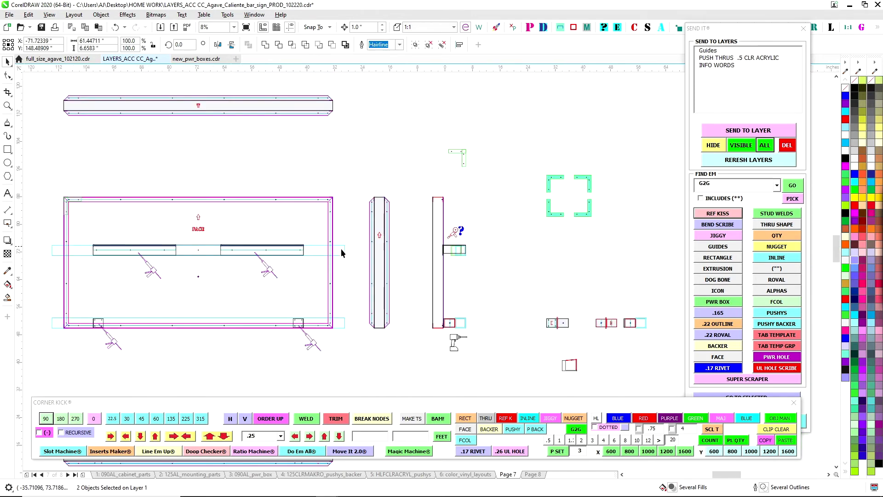
{"action": "scroll", "coordinate": [453, 230], "scroll_direction": "up", "scroll_amount": 5}
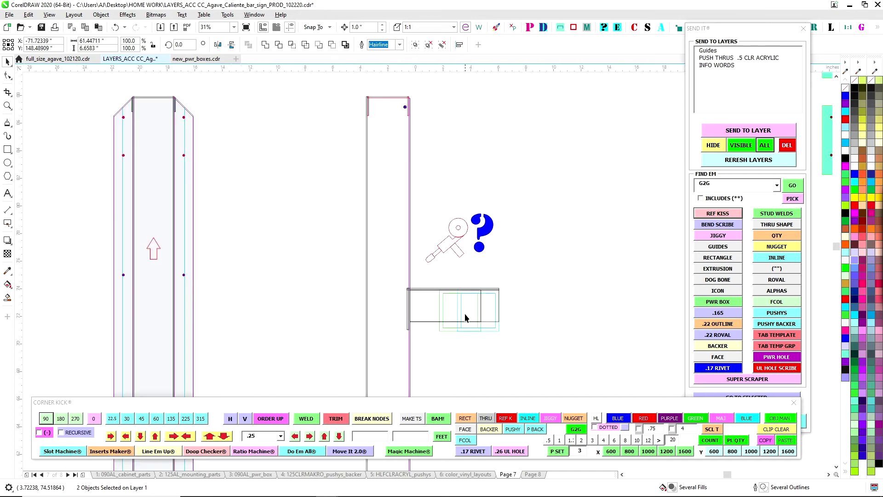
{"action": "scroll", "coordinate": [430, 263], "scroll_direction": "down", "scroll_amount": 3}
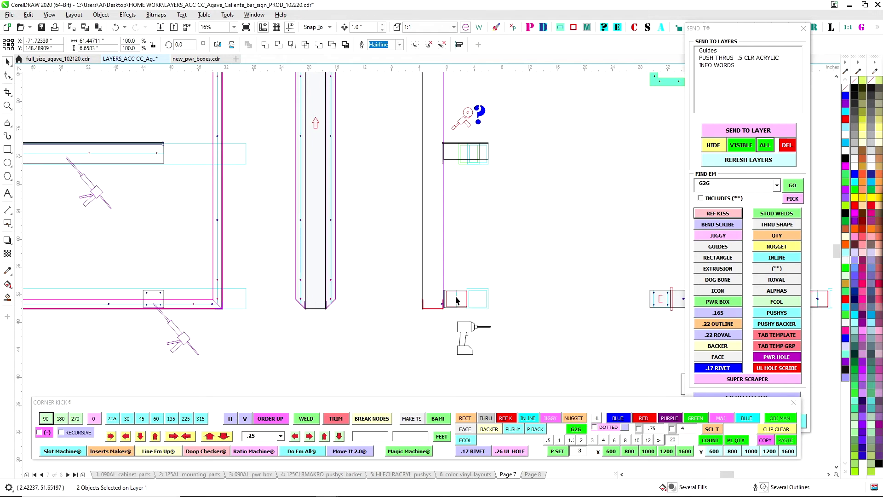
{"action": "scroll", "coordinate": [469, 301], "scroll_direction": "up", "scroll_amount": 2}
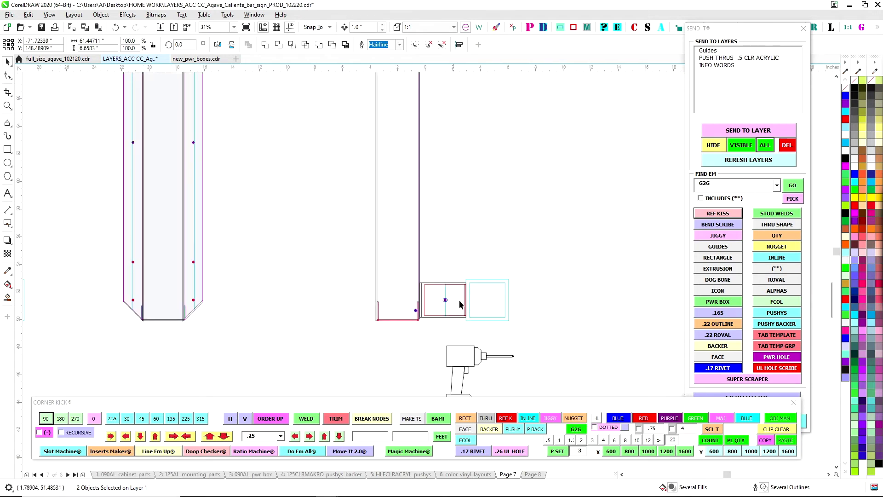
{"action": "scroll", "coordinate": [461, 304], "scroll_direction": "down", "scroll_amount": 4}
{"action": "scroll", "coordinate": [459, 299], "scroll_direction": "up", "scroll_amount": 4}
{"action": "scroll", "coordinate": [462, 296], "scroll_direction": "down", "scroll_amount": 4}
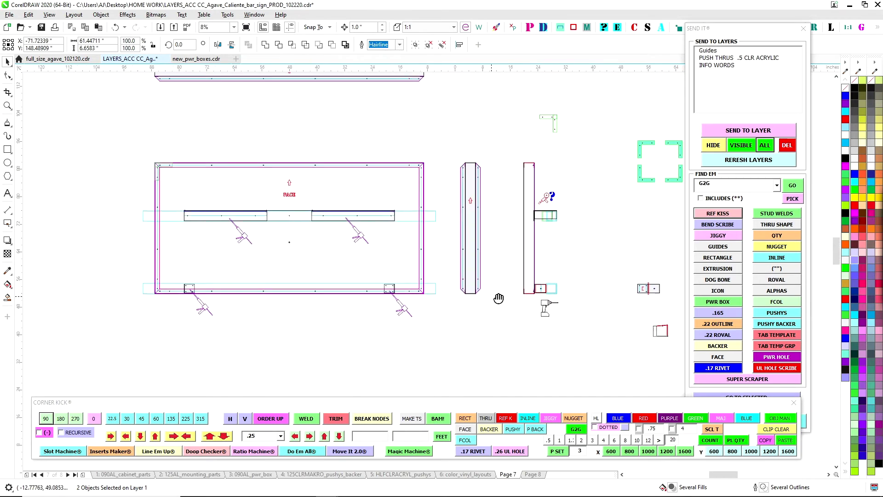
Select and check the 3 x 2.5 lower tab plates near both ends of the cabinet back view
{"action": "scroll", "coordinate": [413, 297], "scroll_direction": "up", "scroll_amount": 2}
{"action": "left_click_drag", "start_coordinate": [344, 266], "coordinate": [375, 300]}
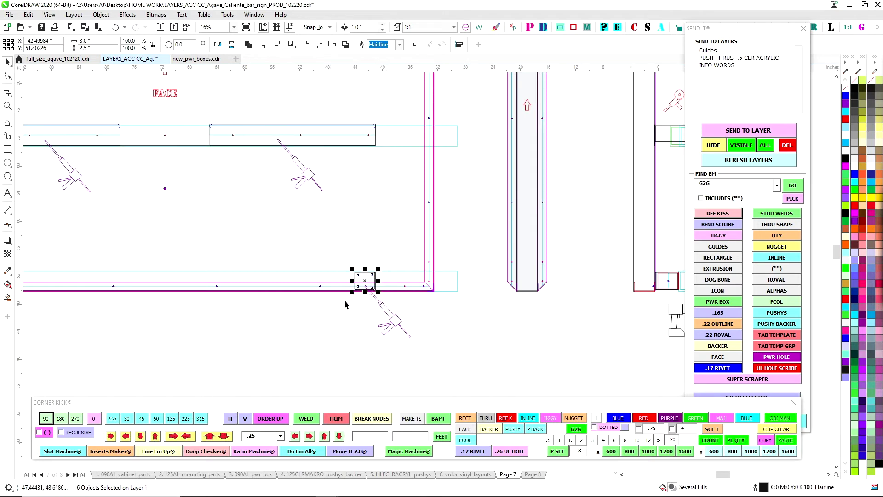
{"action": "scroll", "coordinate": [645, 276], "scroll_direction": "down", "scroll_amount": 1}
{"action": "scroll", "coordinate": [302, 286], "scroll_direction": "up", "scroll_amount": 2}
{"action": "left_click_drag", "start_coordinate": [276, 217], "coordinate": [360, 290]}
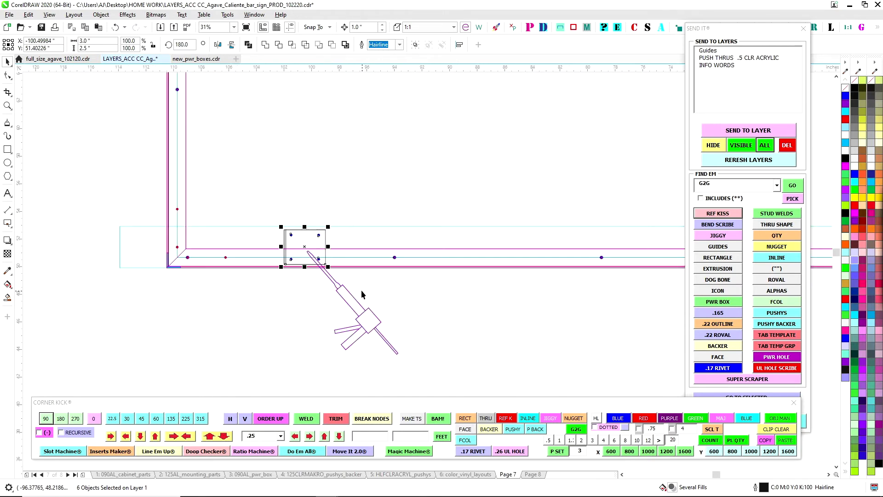
Check the .22 roval and the pink .3125 hole in the lower mounting tab's flat patterns
{"action": "scroll", "coordinate": [294, 285], "scroll_direction": "down", "scroll_amount": 2}
{"action": "left_click_drag", "start_coordinate": [365, 251], "coordinate": [278, 285]}
{"action": "left_click_drag", "start_coordinate": [587, 321], "coordinate": [429, 321]}
{"action": "scroll", "coordinate": [517, 315], "scroll_direction": "up", "scroll_amount": 3}
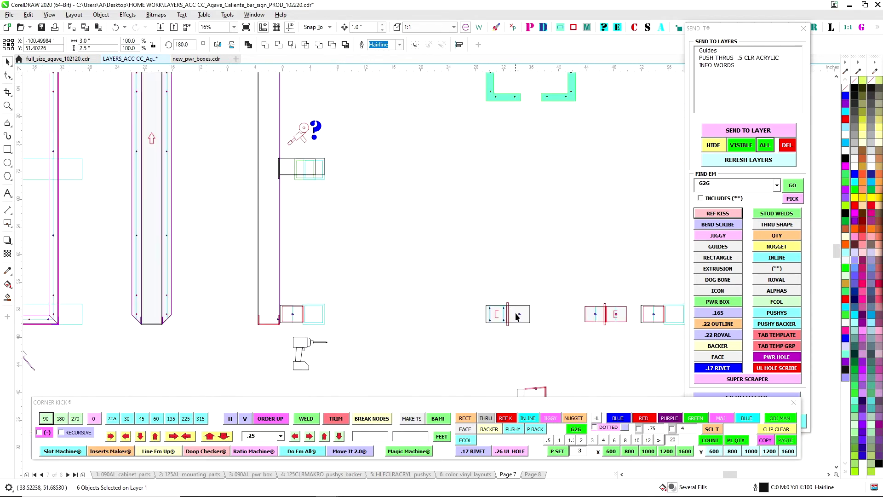
{"action": "left_click", "coordinate": [524, 315]}
{"action": "scroll", "coordinate": [506, 325], "scroll_direction": "down", "scroll_amount": 3}
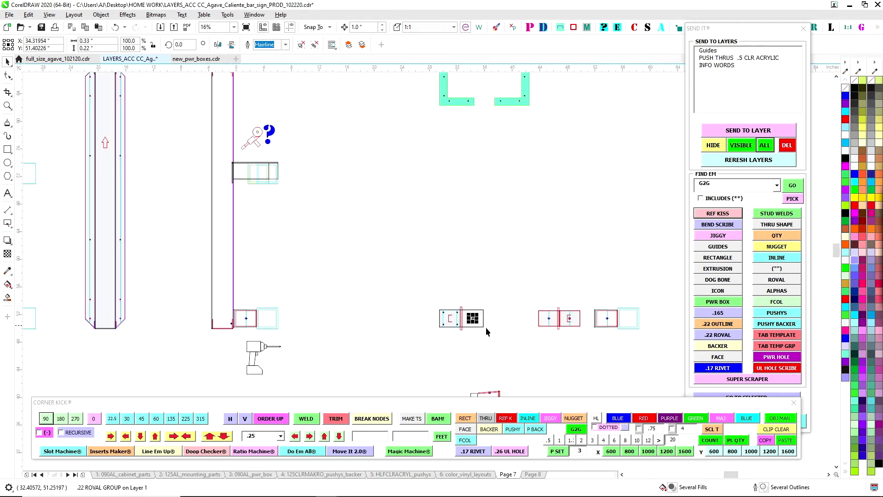
{"action": "scroll", "coordinate": [506, 322], "scroll_direction": "right", "scroll_amount": 4}
{"action": "scroll", "coordinate": [487, 322], "scroll_direction": "up", "scroll_amount": 3}
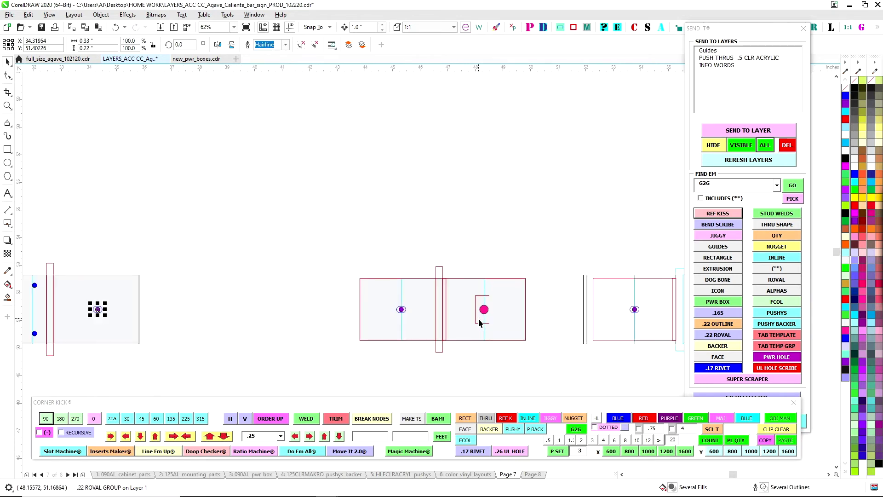
{"action": "left_click", "coordinate": [484, 309]}
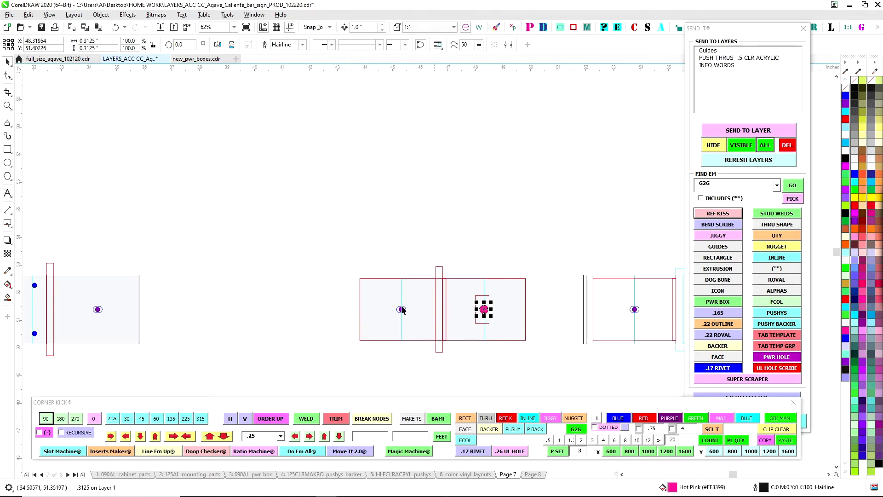
{"action": "scroll", "coordinate": [486, 291], "scroll_direction": "down", "scroll_amount": 2}
{"action": "left_click_drag", "start_coordinate": [428, 284], "coordinate": [576, 292]}
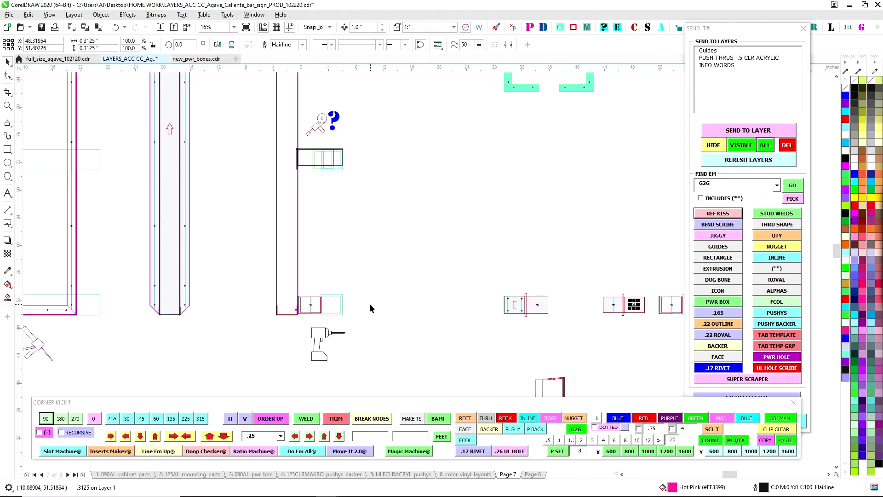
Review the overall sign layout, from the cabinet back up to the face and the top-view brackets with the impact driver icon
{"action": "scroll", "coordinate": [535, 311], "scroll_direction": "down", "scroll_amount": 1}
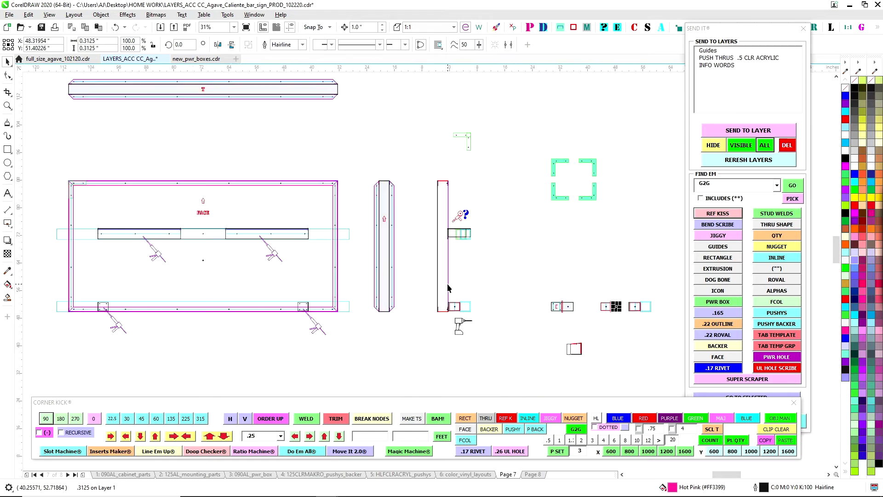
{"action": "scroll", "coordinate": [462, 227], "scroll_direction": "up", "scroll_amount": 6}
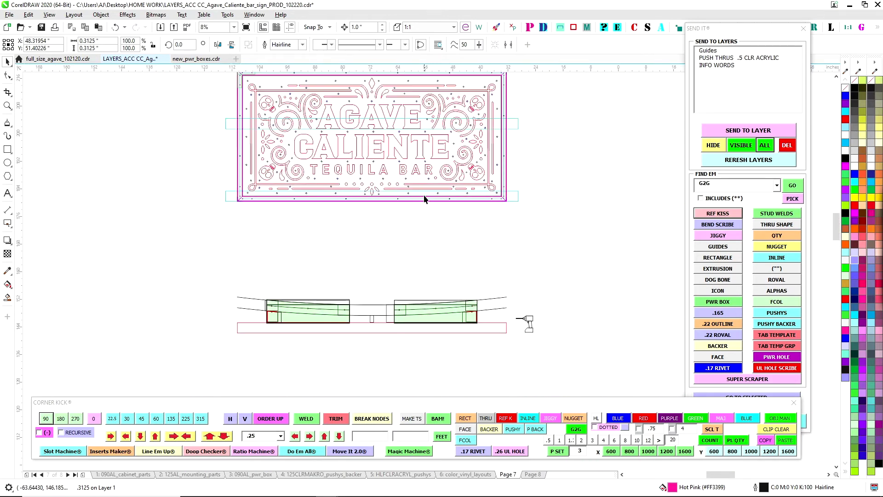
{"action": "scroll", "coordinate": [448, 332], "scroll_direction": "up", "scroll_amount": 3}
{"action": "scroll", "coordinate": [438, 274], "scroll_direction": "down", "scroll_amount": 3}
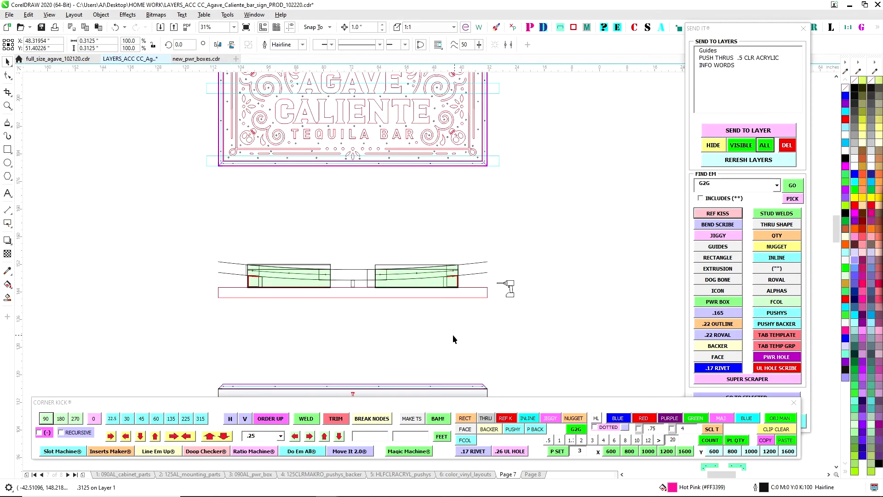
{"action": "scroll", "coordinate": [453, 339], "scroll_direction": "down", "scroll_amount": 2}
{"action": "scroll", "coordinate": [474, 346], "scroll_direction": "down", "scroll_amount": 3}
{"action": "scroll", "coordinate": [355, 253], "scroll_direction": "down", "scroll_amount": 3}
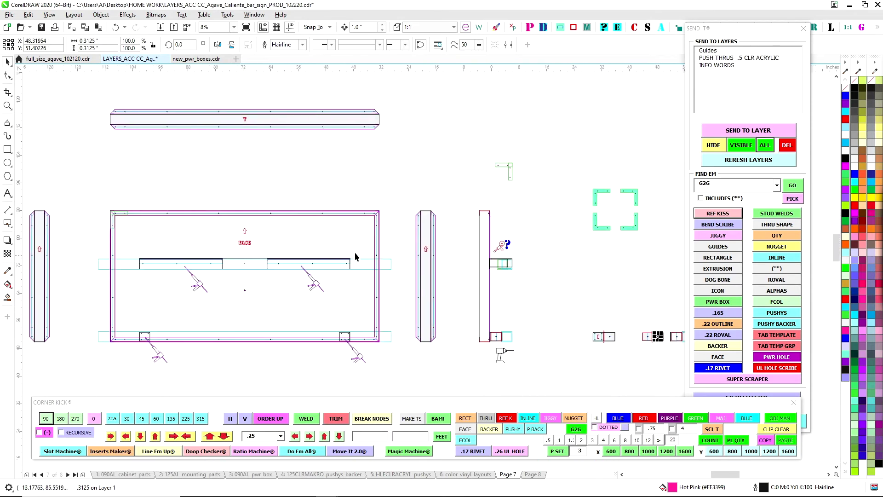
Select and check the wall-side outlines at the upper bracket and lower tab in the cabinet side view
{"action": "scroll", "coordinate": [309, 276], "scroll_direction": "up", "scroll_amount": 2}
{"action": "scroll", "coordinate": [641, 278], "scroll_direction": "up", "scroll_amount": 2}
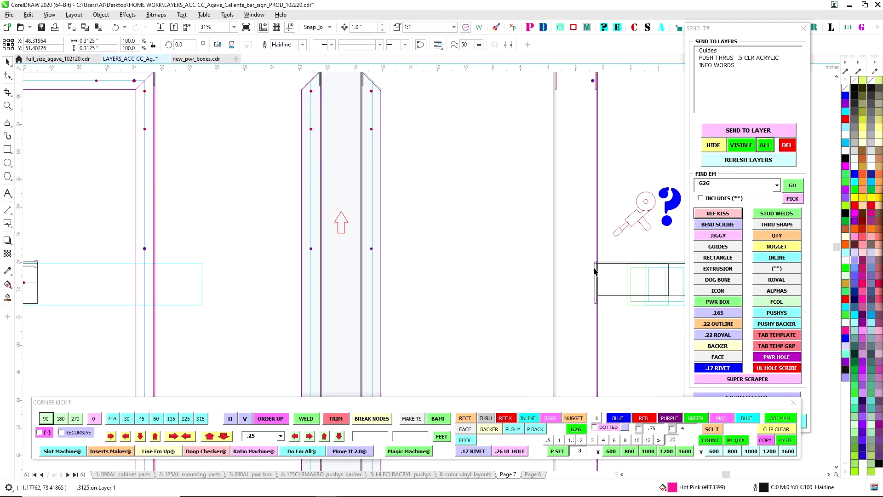
{"action": "left_click_drag", "start_coordinate": [467, 269], "coordinate": [252, 266]}
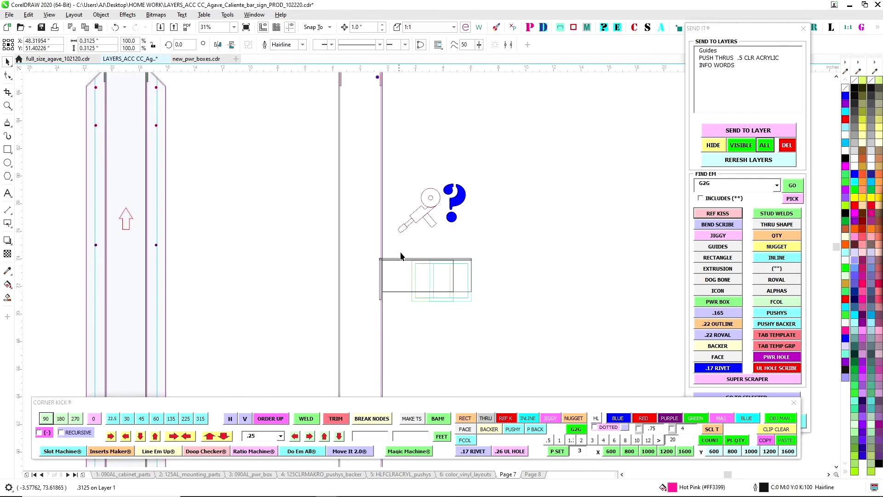
{"action": "left_click_drag", "start_coordinate": [401, 254], "coordinate": [377, 176]}
{"action": "scroll", "coordinate": [489, 289], "scroll_direction": "down", "scroll_amount": 1}
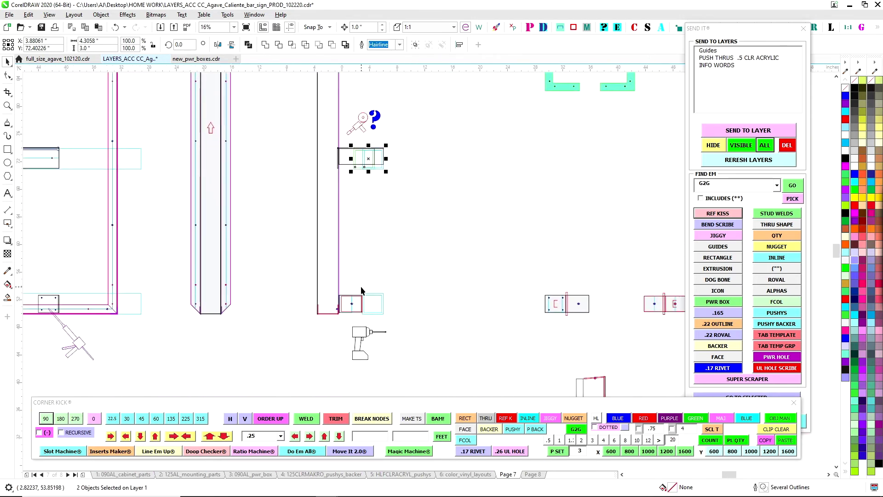
{"action": "left_click_drag", "start_coordinate": [359, 288], "coordinate": [516, 303]}
Examine the mirrored sign face with its cyan lettering, ornament border and surrounding stud points
{"action": "key", "text": "ctrl+l"}
{"action": "scroll", "coordinate": [576, 236], "scroll_direction": "down", "scroll_amount": 1}
{"action": "scroll", "coordinate": [511, 307], "scroll_direction": "down", "scroll_amount": 1}
{"action": "left_click_drag", "start_coordinate": [515, 368], "coordinate": [523, 292]}
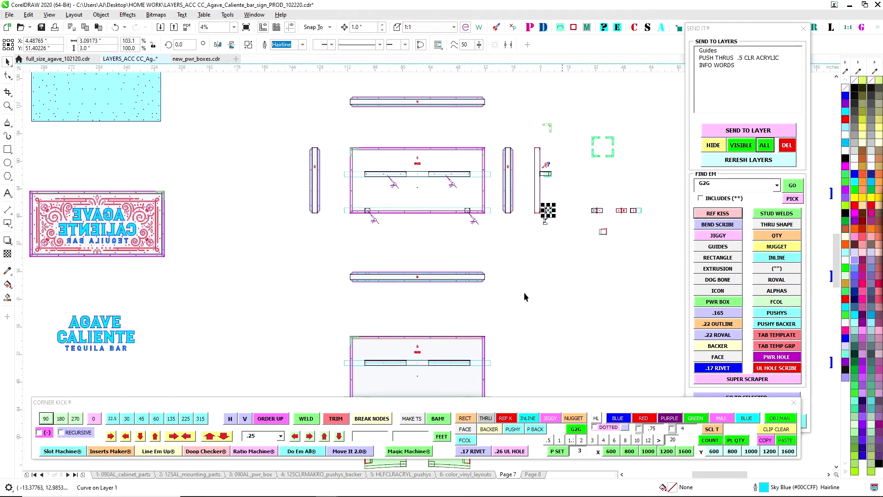
{"action": "left_click_drag", "start_coordinate": [358, 315], "coordinate": [512, 291]}
{"action": "left_click_drag", "start_coordinate": [558, 370], "coordinate": [502, 339]}
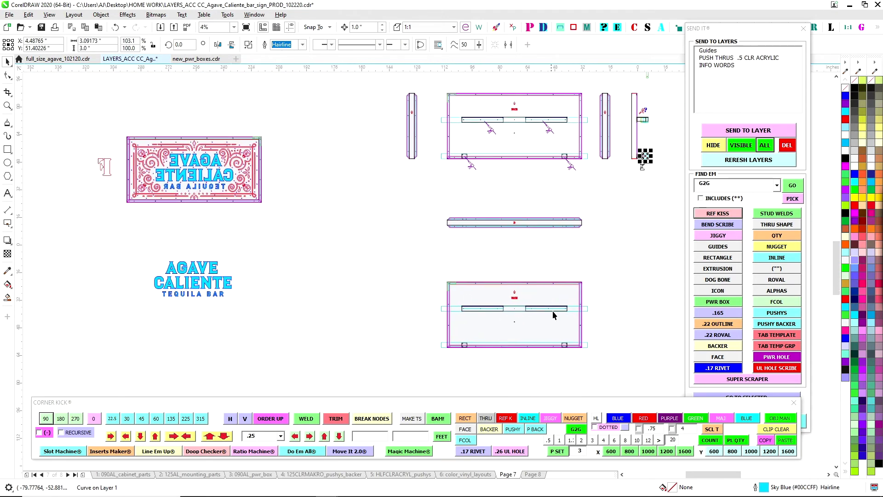
{"action": "left_click_drag", "start_coordinate": [396, 264], "coordinate": [432, 305]}
{"action": "scroll", "coordinate": [265, 206], "scroll_direction": "up", "scroll_amount": 6}
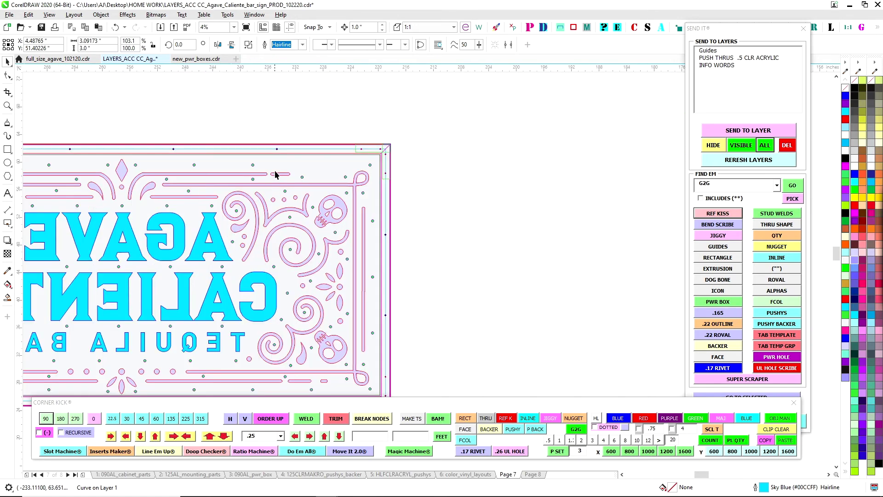
{"action": "scroll", "coordinate": [479, 263], "scroll_direction": "down", "scroll_amount": 6}
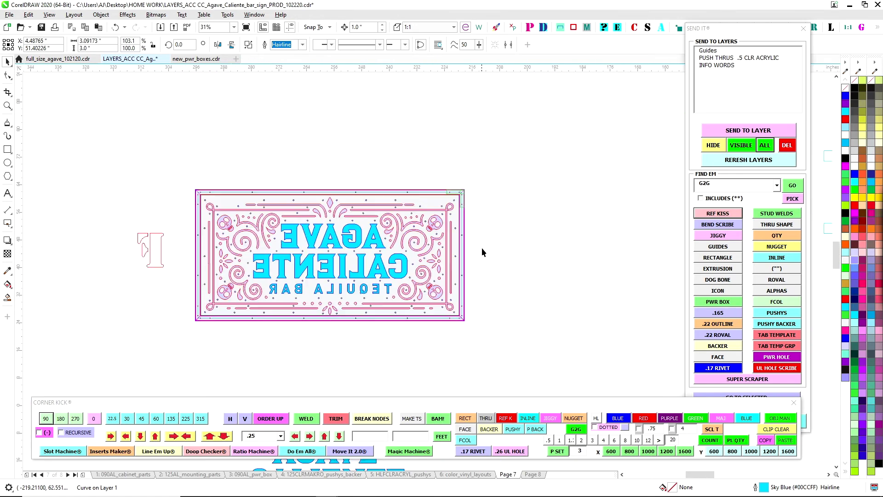
Examine the MK 1 power box parts in the PWR VAULT - MINI (KEYSTONE) section below the sign layout
{"action": "left_click_drag", "start_coordinate": [528, 324], "coordinate": [387, 276]}
{"action": "left_click_drag", "start_coordinate": [452, 328], "coordinate": [461, 263]}
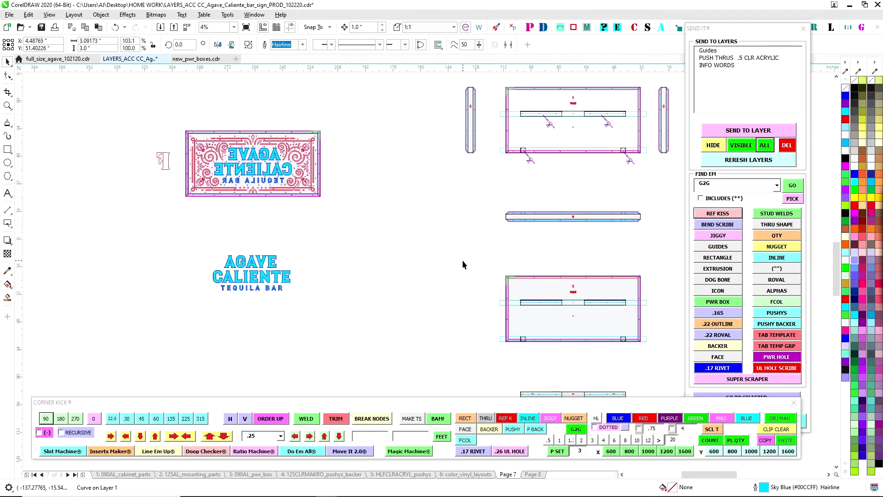
{"action": "scroll", "coordinate": [462, 323], "scroll_direction": "down", "scroll_amount": 1}
{"action": "left_click_drag", "start_coordinate": [421, 340], "coordinate": [440, 217]}
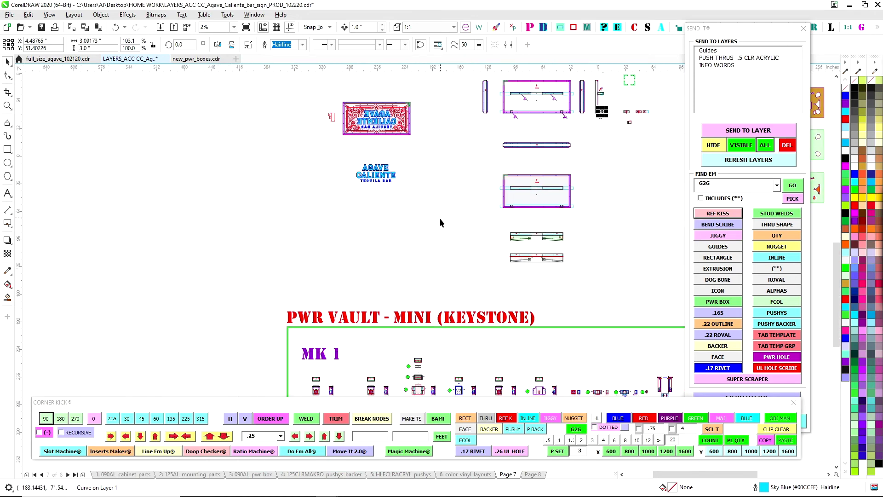
{"action": "left_click_drag", "start_coordinate": [412, 321], "coordinate": [405, 224]}
{"action": "scroll", "coordinate": [437, 292], "scroll_direction": "up", "scroll_amount": 2}
{"action": "left_click_drag", "start_coordinate": [508, 250], "coordinate": [387, 256]}
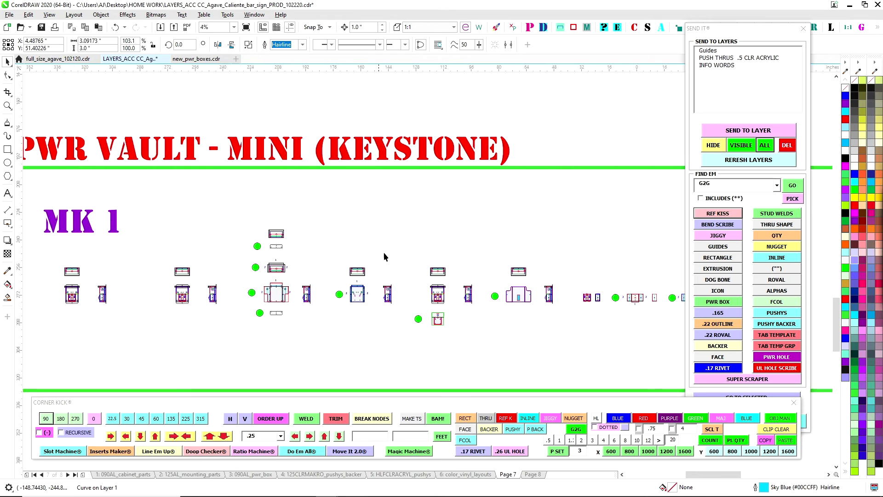
{"action": "scroll", "coordinate": [514, 299], "scroll_direction": "up", "scroll_amount": 3}
{"action": "scroll", "coordinate": [506, 292], "scroll_direction": "down", "scroll_amount": 1}
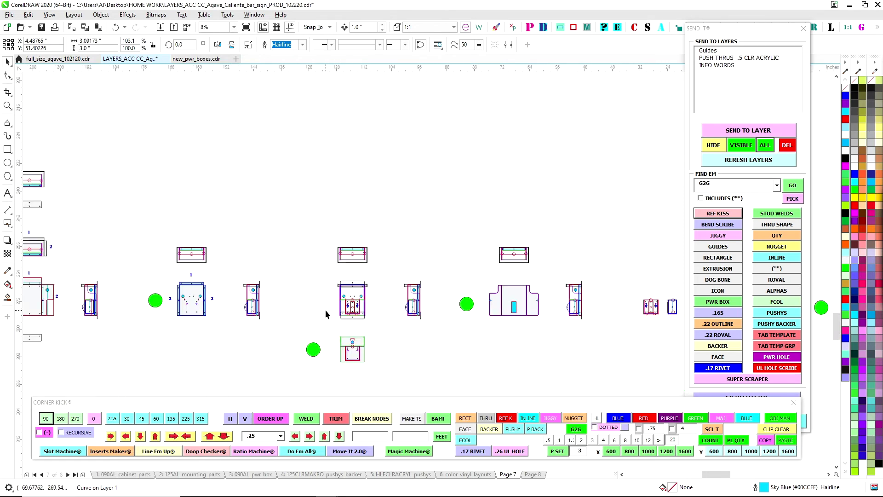
{"action": "scroll", "coordinate": [324, 310], "scroll_direction": "up", "scroll_amount": 1}
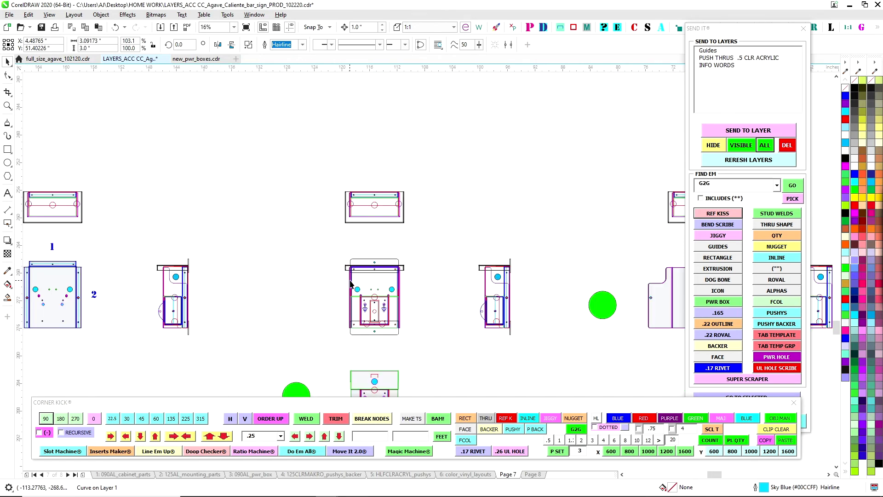
{"action": "scroll", "coordinate": [391, 292], "scroll_direction": "down", "scroll_amount": 2}
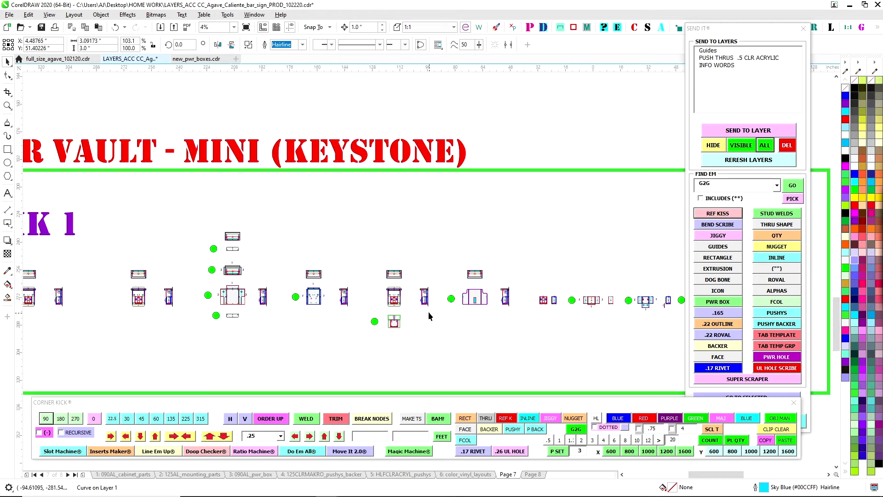
{"action": "left_click_drag", "start_coordinate": [327, 327], "coordinate": [454, 326]}
{"action": "scroll", "coordinate": [359, 283], "scroll_direction": "right", "scroll_amount": 2}
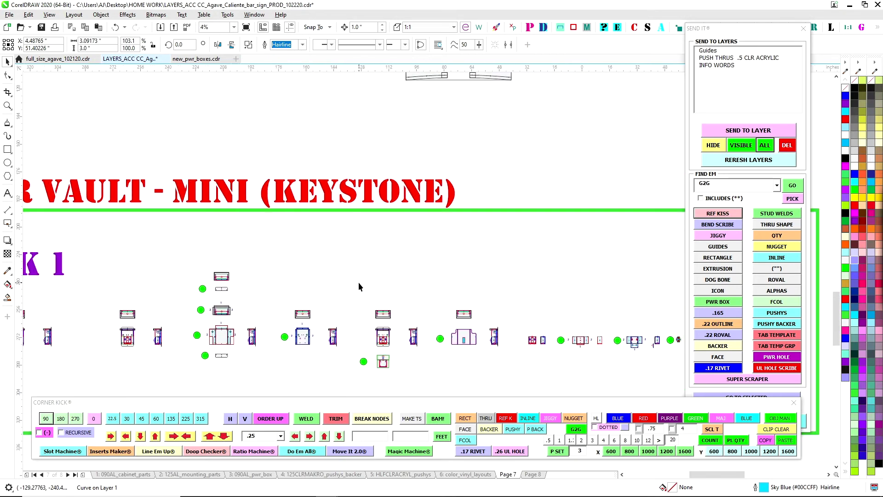
{"action": "scroll", "coordinate": [486, 276], "scroll_direction": "down", "scroll_amount": 3}
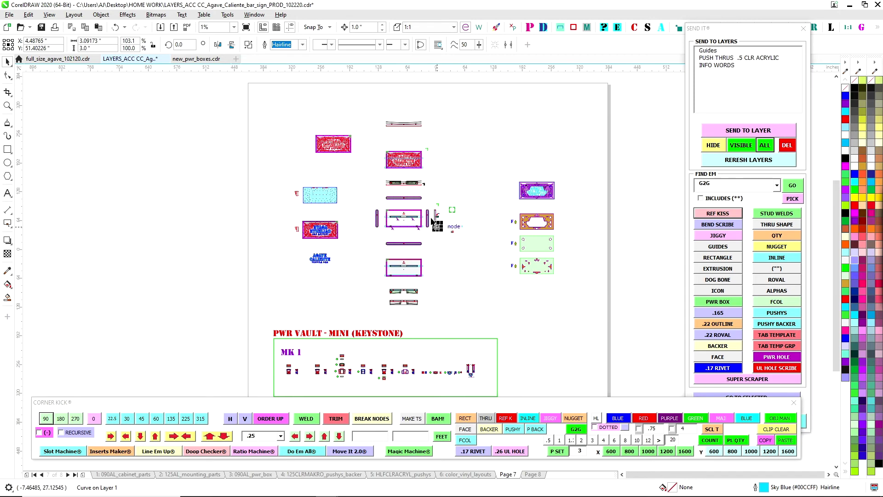
Clear the selection and review the cabinet back and side views together with the face and top-view brackets above
{"action": "scroll", "coordinate": [414, 212], "scroll_direction": "up", "scroll_amount": 3}
{"action": "scroll", "coordinate": [575, 267], "scroll_direction": "right", "scroll_amount": 2}
{"action": "key", "text": "Escape"}
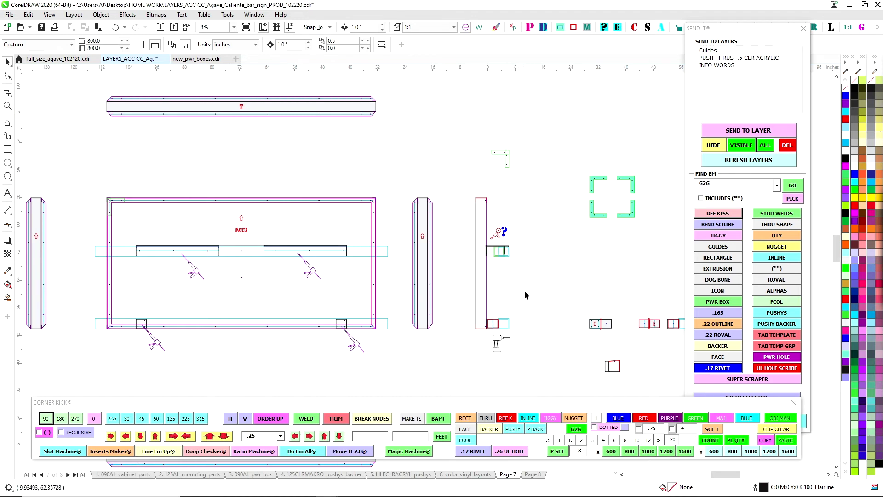
{"action": "scroll", "coordinate": [524, 294], "scroll_direction": "down", "scroll_amount": 1}
{"action": "left_click_drag", "start_coordinate": [425, 244], "coordinate": [393, 293]}
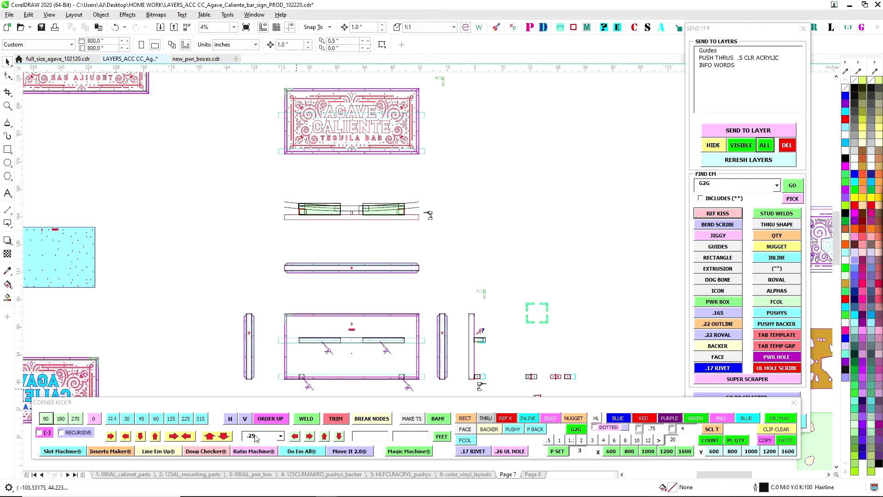
Open Page 8 and inspect the sign's position on the oval structure's plan and the elevation artwork beneath it
{"action": "left_click", "coordinate": [532, 474]}
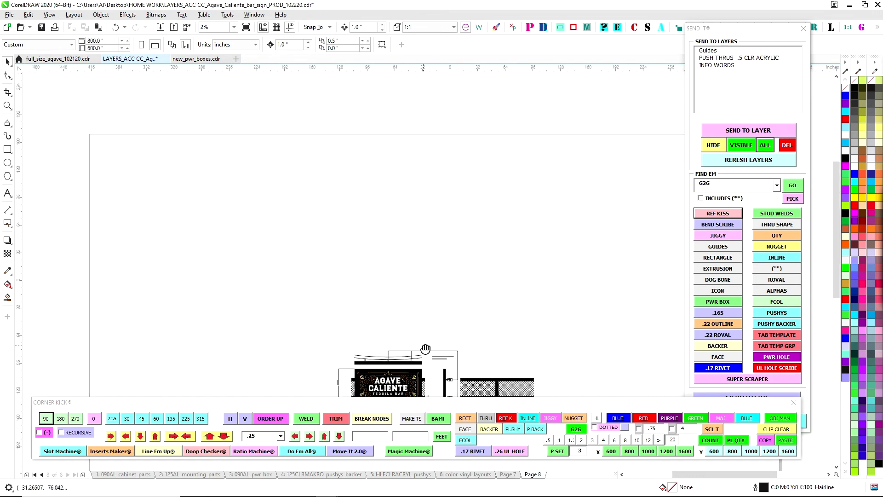
{"action": "scroll", "coordinate": [452, 266], "scroll_direction": "up", "scroll_amount": 5}
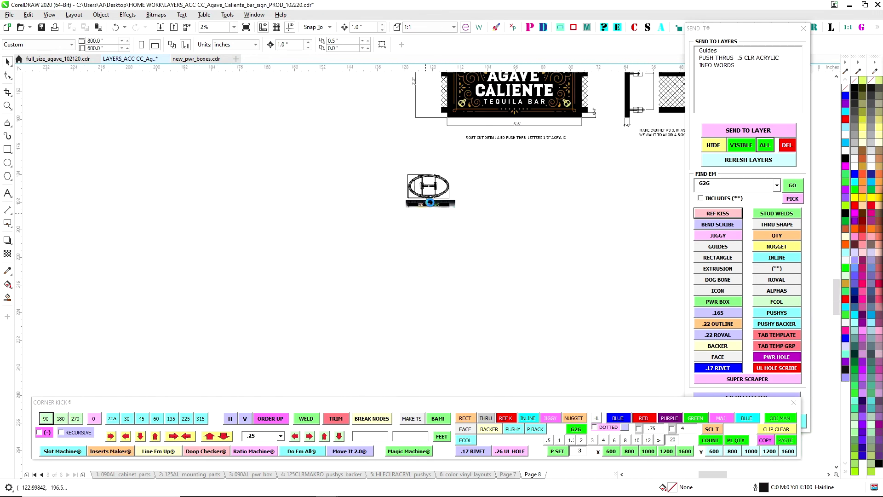
{"action": "scroll", "coordinate": [424, 165], "scroll_direction": "up", "scroll_amount": 2}
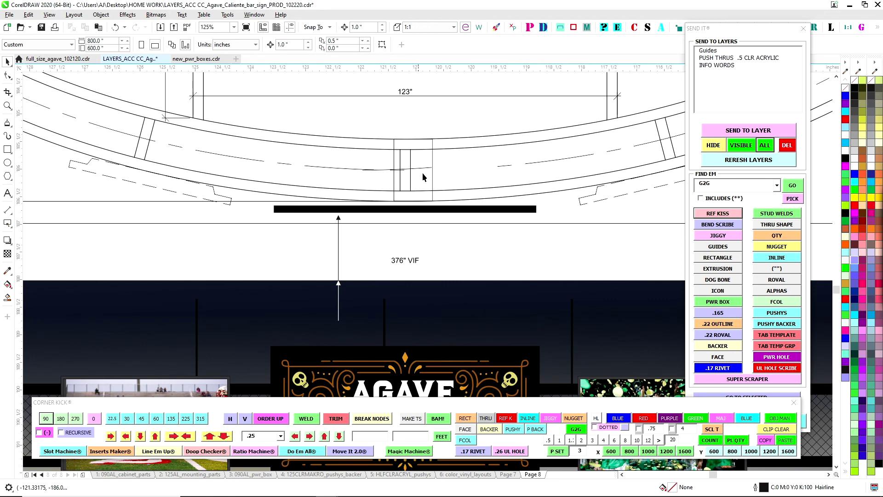
{"action": "scroll", "coordinate": [423, 248], "scroll_direction": "down", "scroll_amount": 2}
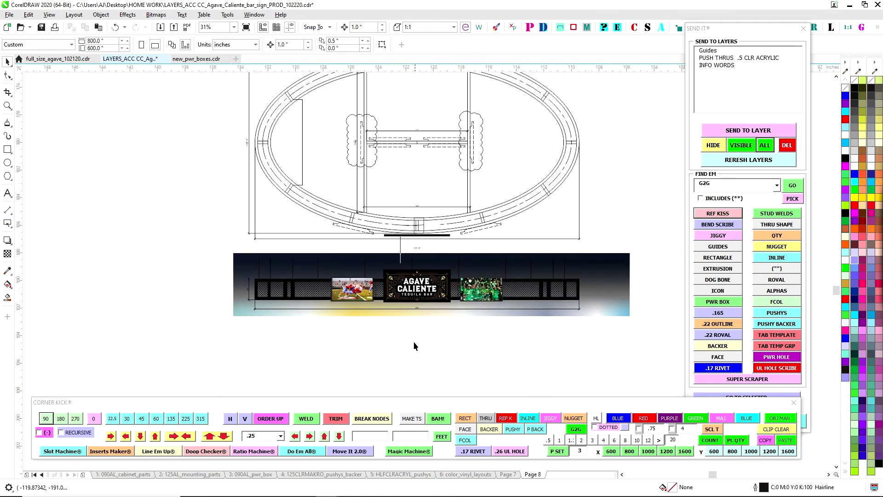
Return to Page 7 and review the lower cabinet and bracket views down to the power vault section
{"action": "left_click", "coordinate": [508, 474]}
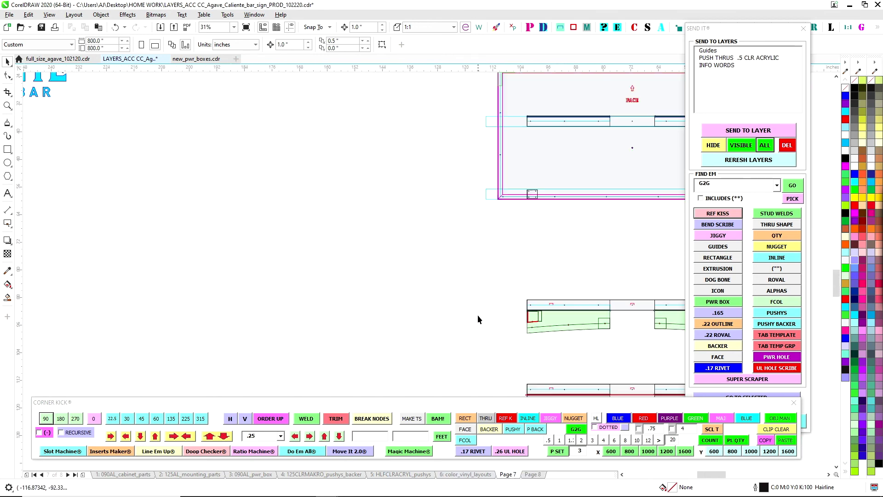
{"action": "scroll", "coordinate": [444, 300], "scroll_direction": "down", "scroll_amount": 1}
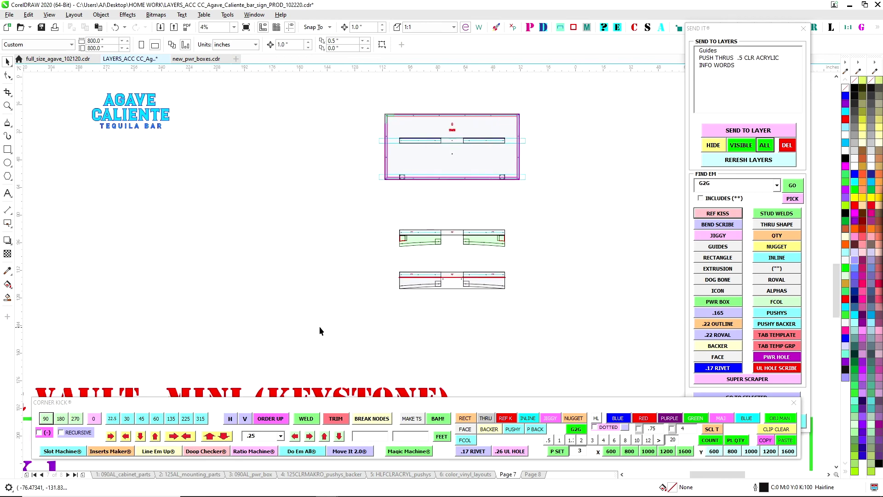
{"action": "scroll", "coordinate": [414, 285], "scroll_direction": "down", "scroll_amount": 2}
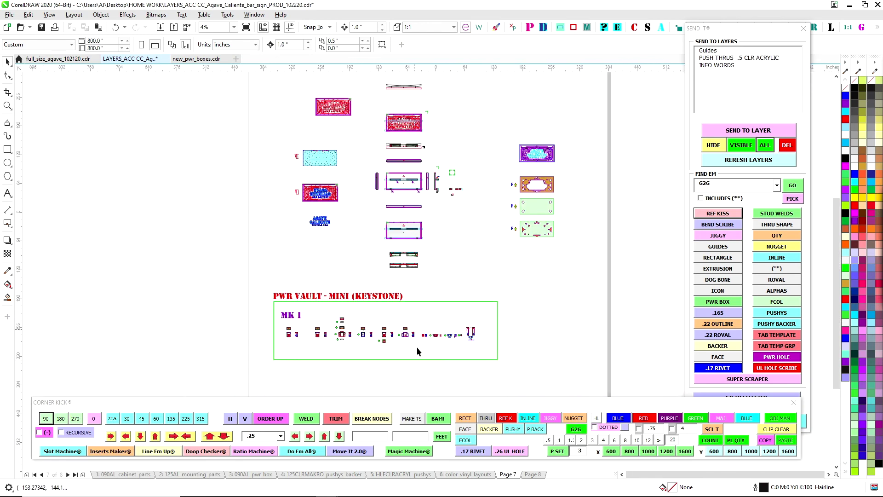
Open the color_vinyl_layouts page and check the rusty, yellow-ish and orange-ish vinyl layouts and their application notes
{"action": "left_click", "coordinate": [461, 474]}
{"action": "scroll", "coordinate": [370, 218], "scroll_direction": "up", "scroll_amount": 1}
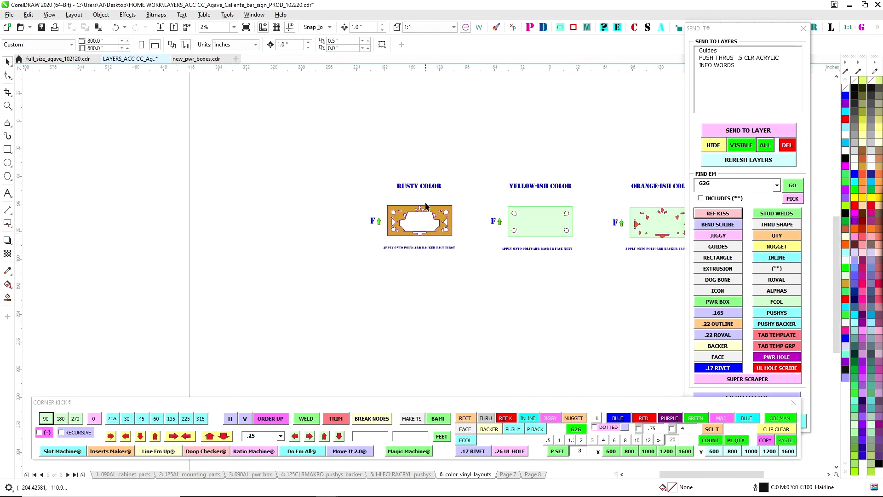
{"action": "scroll", "coordinate": [425, 205], "scroll_direction": "up", "scroll_amount": 1}
{"action": "left_click_drag", "start_coordinate": [581, 256], "coordinate": [370, 271]}
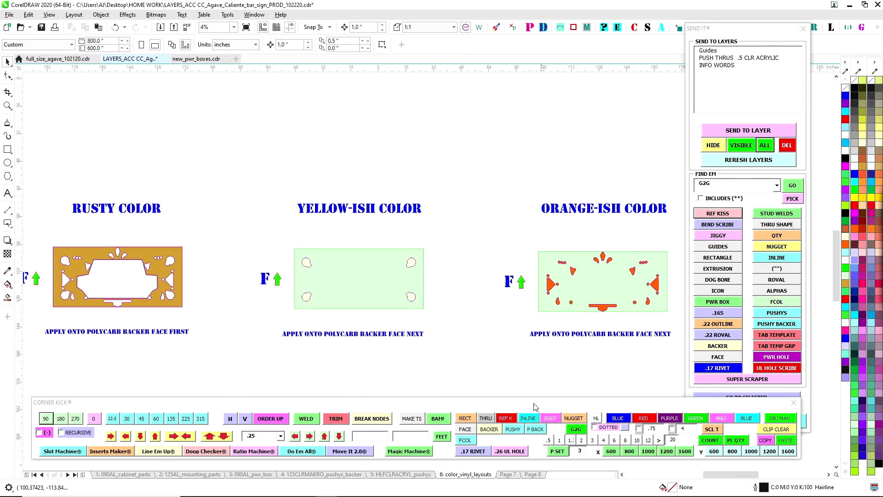
Go back to Page 7 and inspect the skulls and ornaments on the mirrored sign face where the vinyl colors apply
{"action": "left_click", "coordinate": [508, 474]}
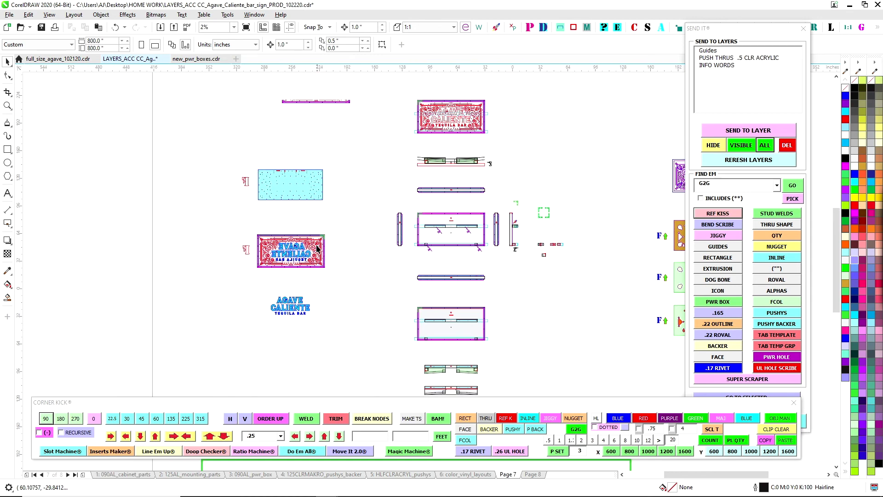
{"action": "scroll", "coordinate": [319, 238], "scroll_direction": "up", "scroll_amount": 1}
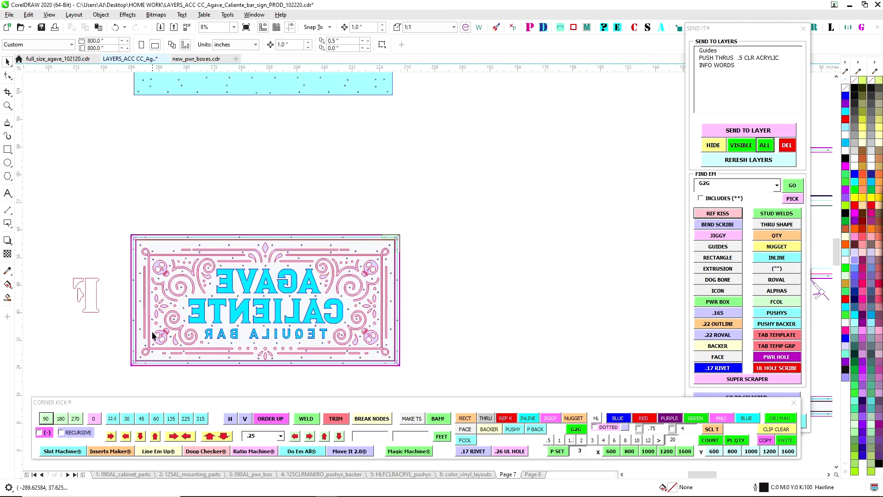
{"action": "scroll", "coordinate": [370, 346], "scroll_direction": "up", "scroll_amount": 1}
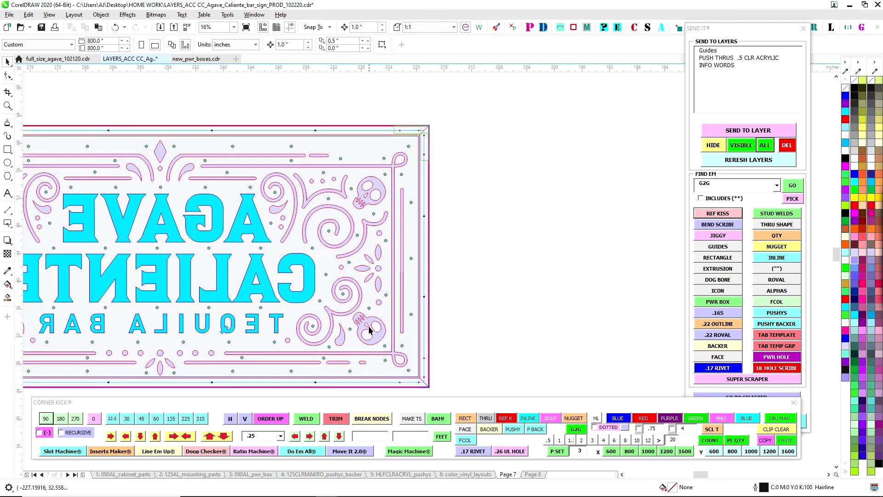
{"action": "scroll", "coordinate": [354, 326], "scroll_direction": "up", "scroll_amount": 1}
{"action": "scroll", "coordinate": [412, 272], "scroll_direction": "down", "scroll_amount": 1}
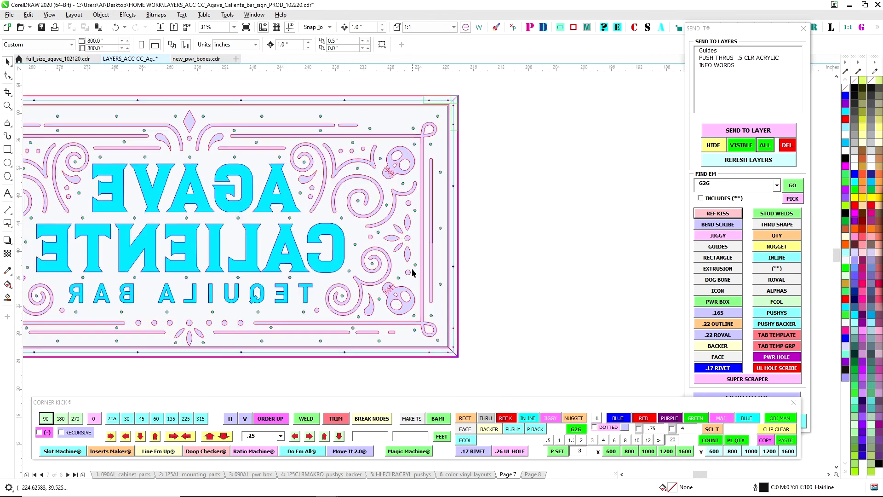
{"action": "scroll", "coordinate": [514, 271], "scroll_direction": "down", "scroll_amount": 2}
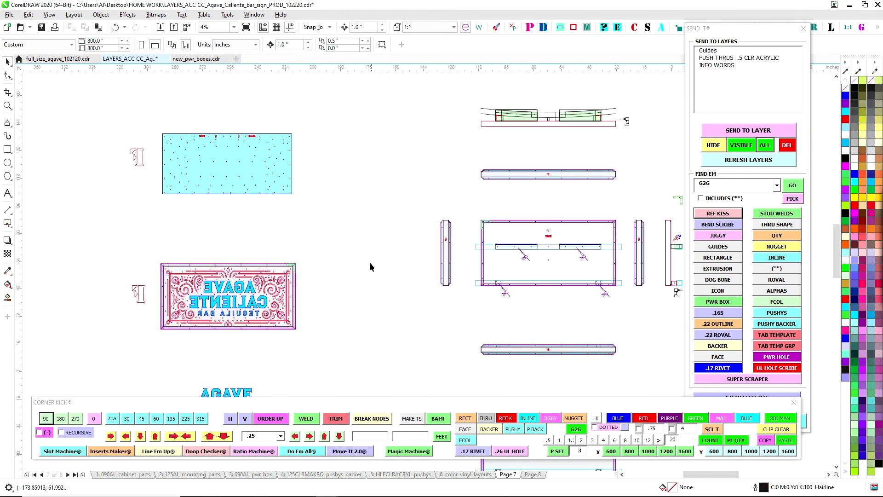
Check the stud hole pattern on the cyan backer panel above the mirrored sign face
{"action": "left_click_drag", "start_coordinate": [370, 265], "coordinate": [181, 352]}
{"action": "left_click_drag", "start_coordinate": [183, 263], "coordinate": [395, 268]}
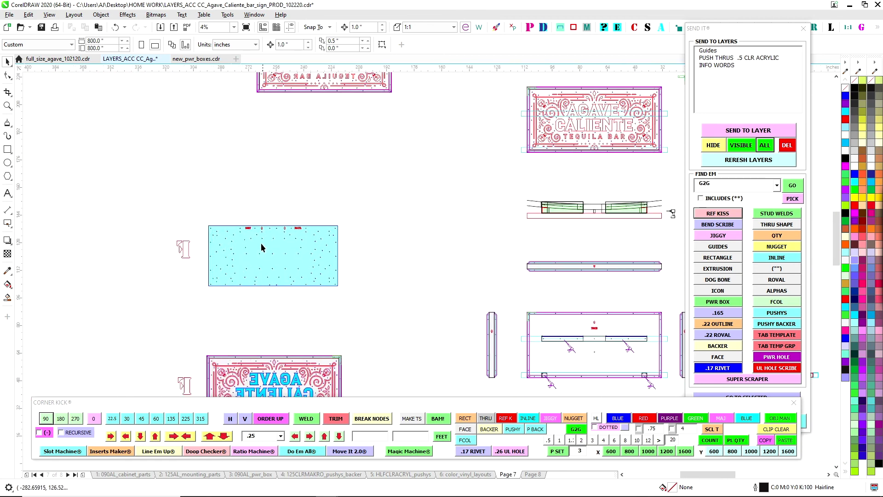
{"action": "scroll", "coordinate": [233, 253], "scroll_direction": "up", "scroll_amount": 2}
{"action": "scroll", "coordinate": [213, 192], "scroll_direction": "down", "scroll_amount": 2}
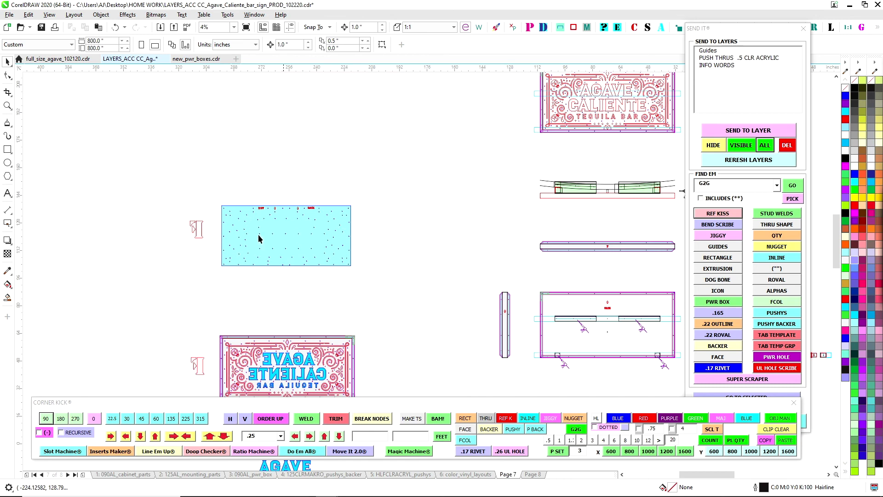
{"action": "left_click_drag", "start_coordinate": [375, 262], "coordinate": [205, 292]}
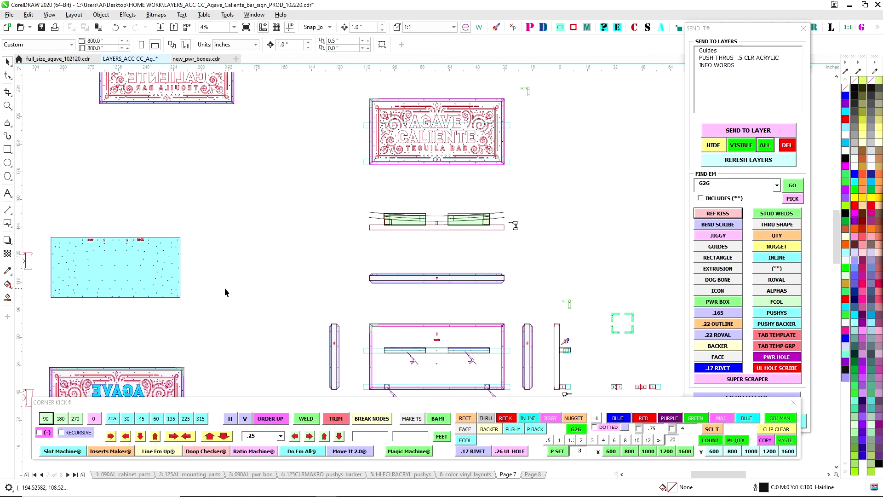
Review the cabinet back, its returns and side parts, and the complete Page 7 assembly layout
{"action": "left_click_drag", "start_coordinate": [301, 293], "coordinate": [210, 278]}
{"action": "left_click_drag", "start_coordinate": [353, 374], "coordinate": [345, 262]}
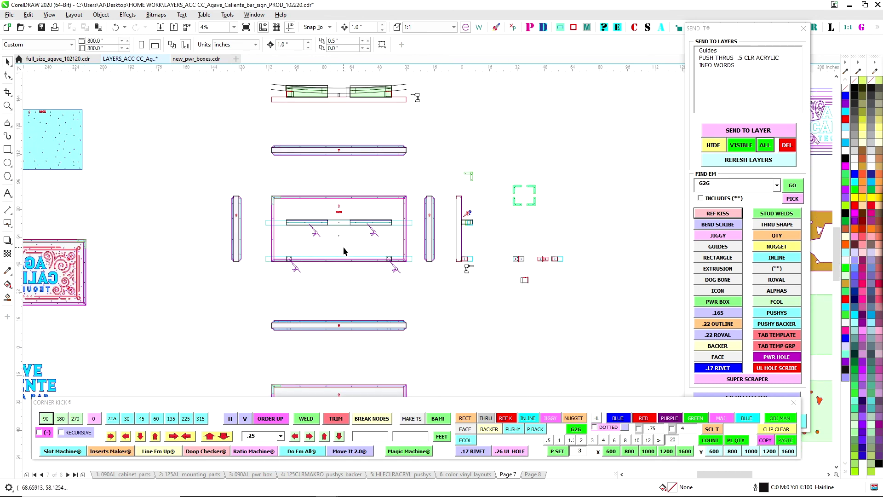
{"action": "scroll", "coordinate": [343, 246], "scroll_direction": "down", "scroll_amount": 1}
{"action": "left_click_drag", "start_coordinate": [426, 321], "coordinate": [325, 308]}
{"action": "left_click_drag", "start_coordinate": [304, 368], "coordinate": [419, 340]}
{"action": "scroll", "coordinate": [351, 235], "scroll_direction": "up", "scroll_amount": 1}
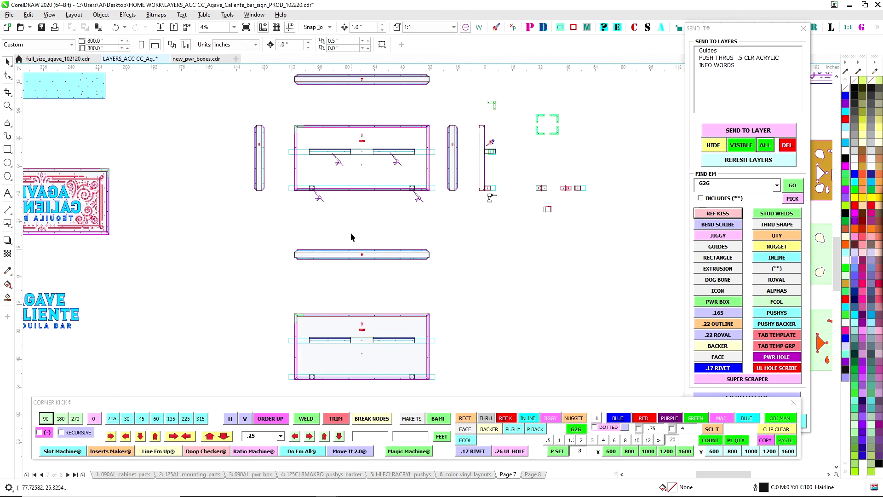
{"action": "scroll", "coordinate": [363, 329], "scroll_direction": "up", "scroll_amount": 3}
{"action": "scroll", "coordinate": [371, 290], "scroll_direction": "down", "scroll_amount": 2}
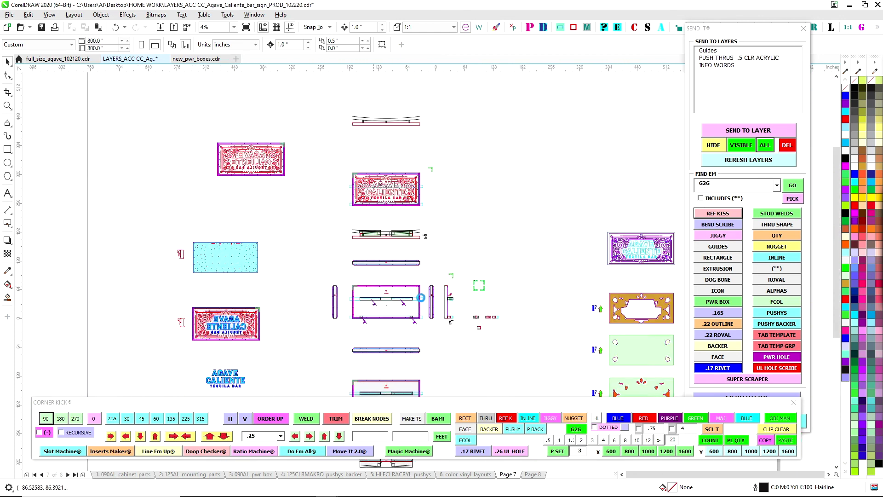